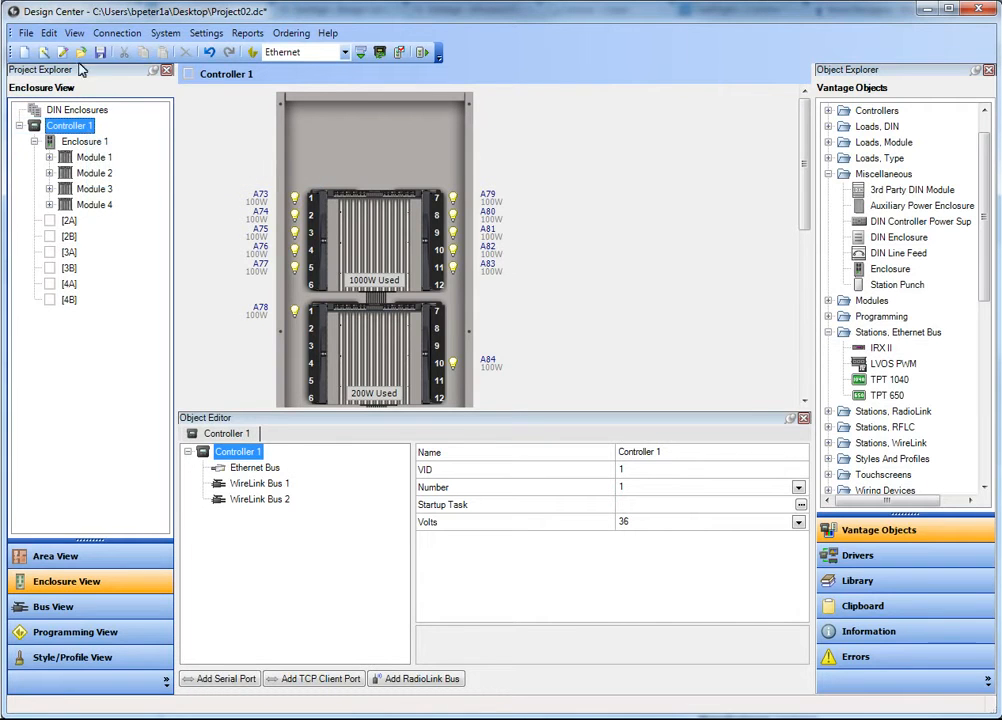
# - Add an auxiliary power enclosure to Controller 1 and place an LVOS station in the enclosure's position 1
pyautogui.rightClick(89, 130)
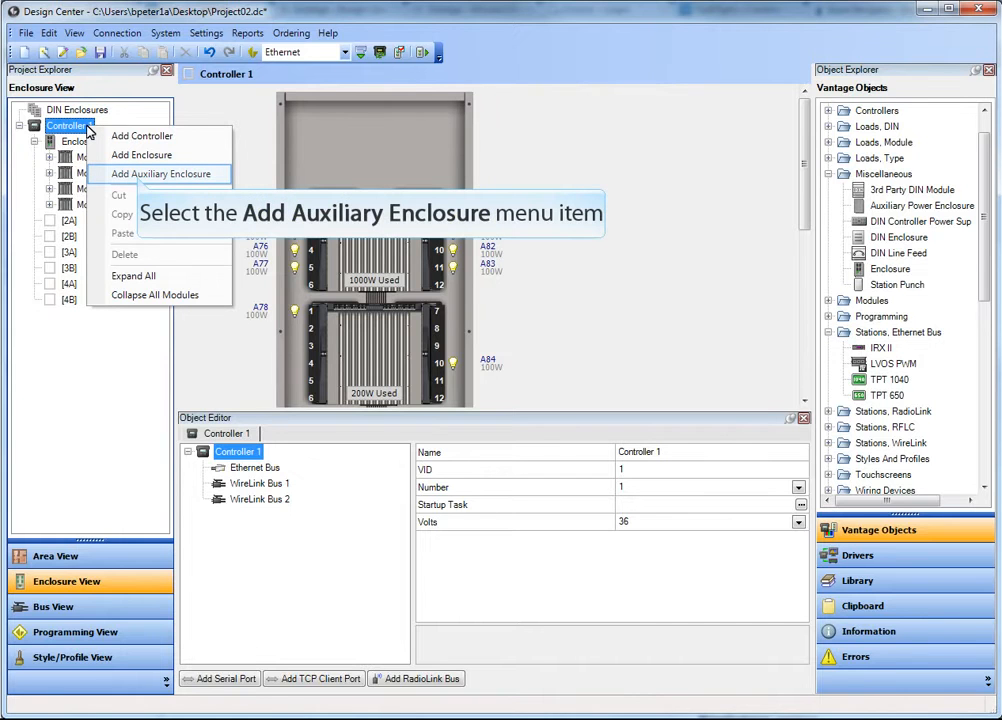
pyautogui.click(138, 175)
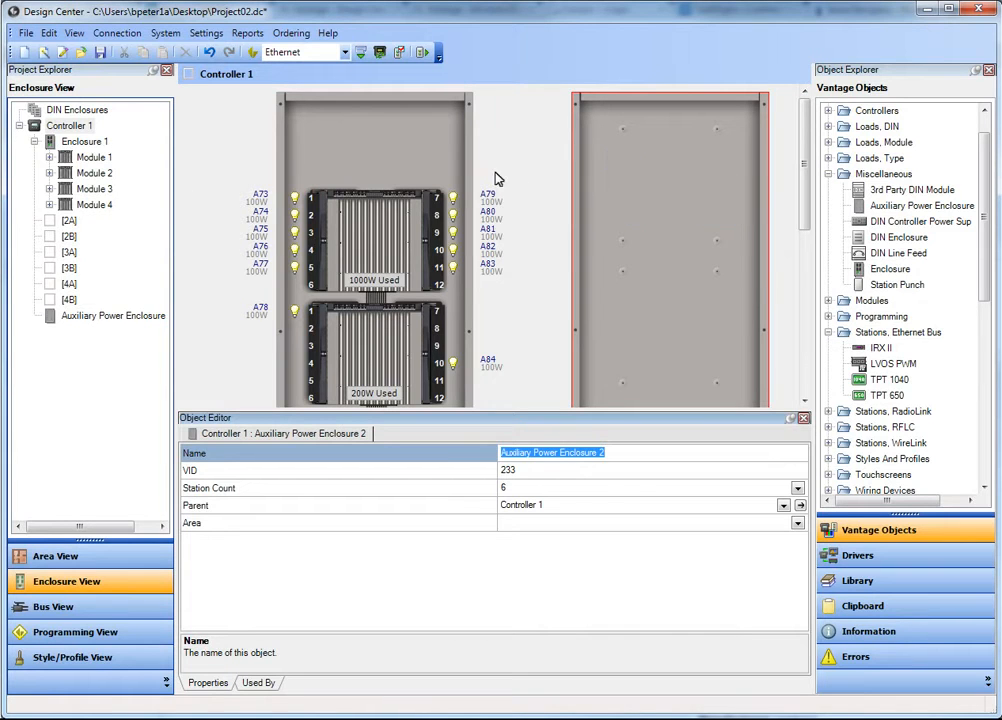
pyautogui.rightClick(623, 166)
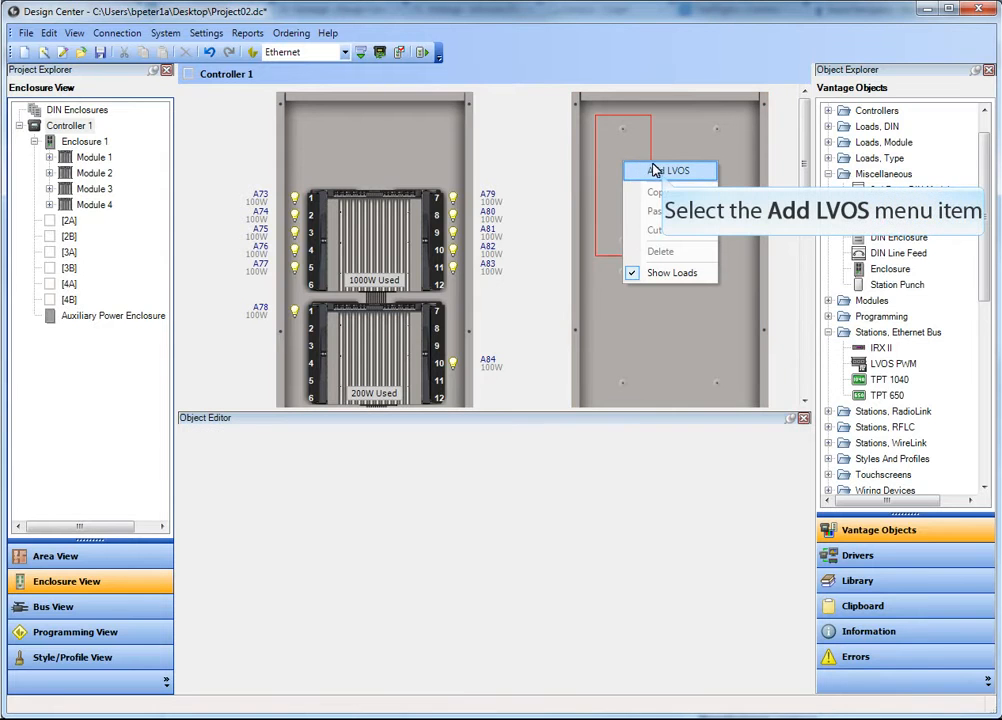
pyautogui.click(664, 172)
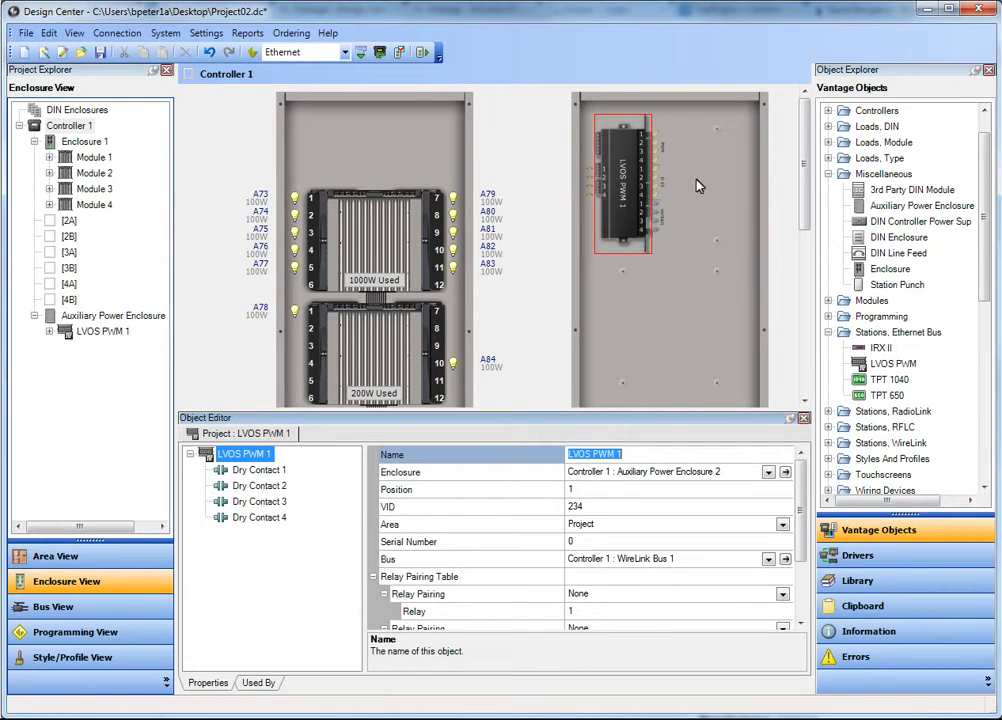
pyautogui.scroll(-2, 799, 553)
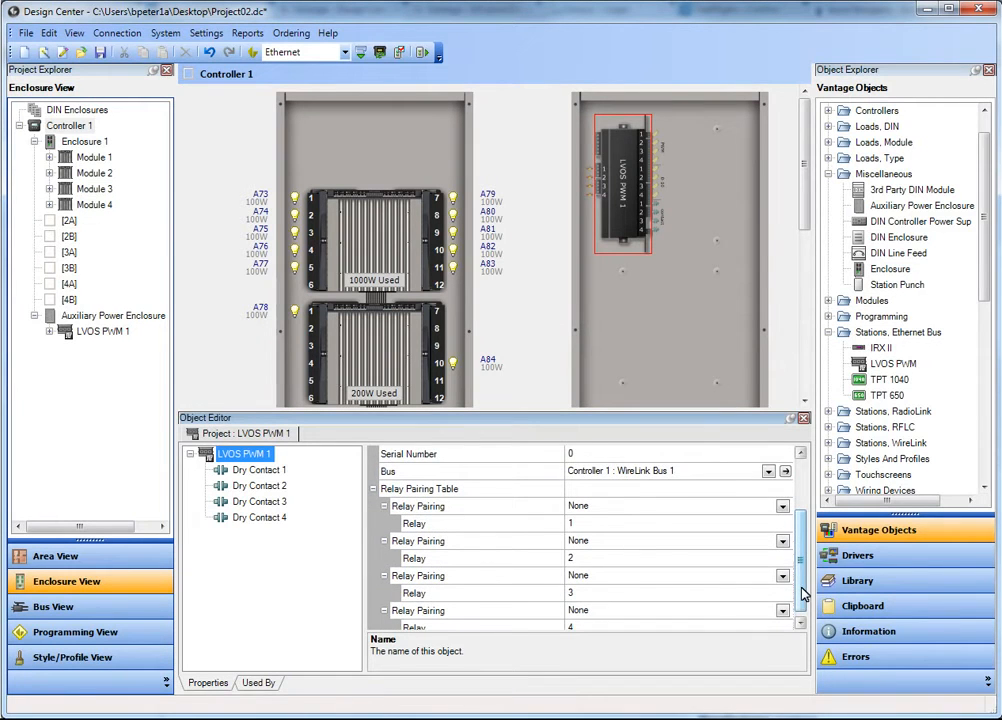
pyautogui.moveTo(801, 594); pyautogui.dragTo(803, 545)
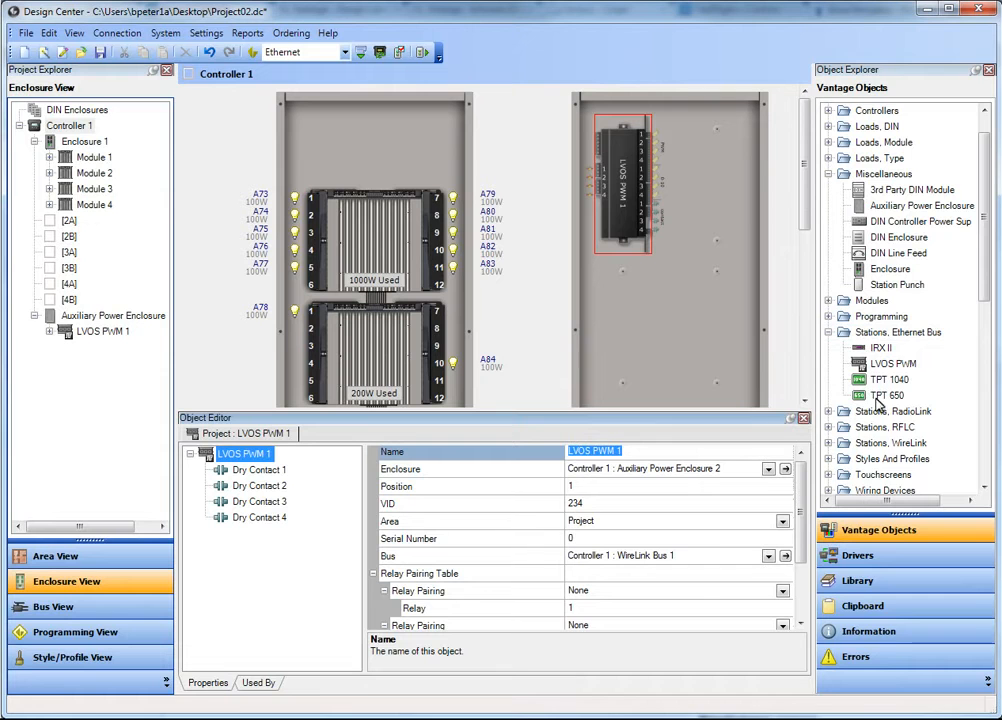
# - Place an LVOS PWM from the Ethernet Bus stations in the enclosure's position 4 and set the enclosure's station count to 10
pyautogui.click(879, 335)
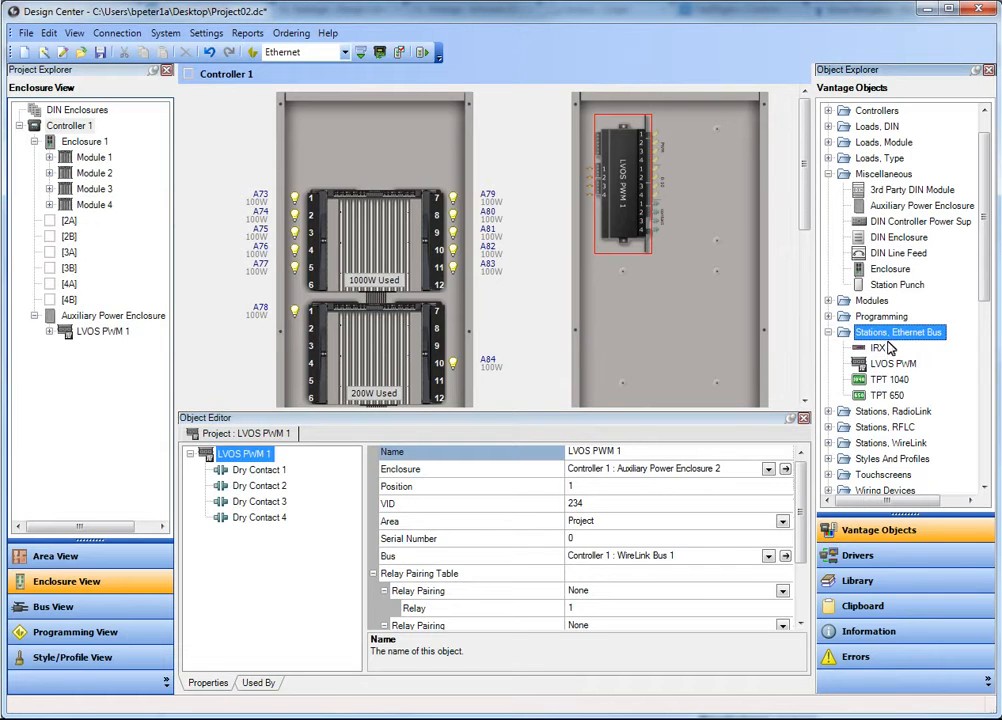
pyautogui.moveTo(893, 365); pyautogui.dragTo(727, 228)
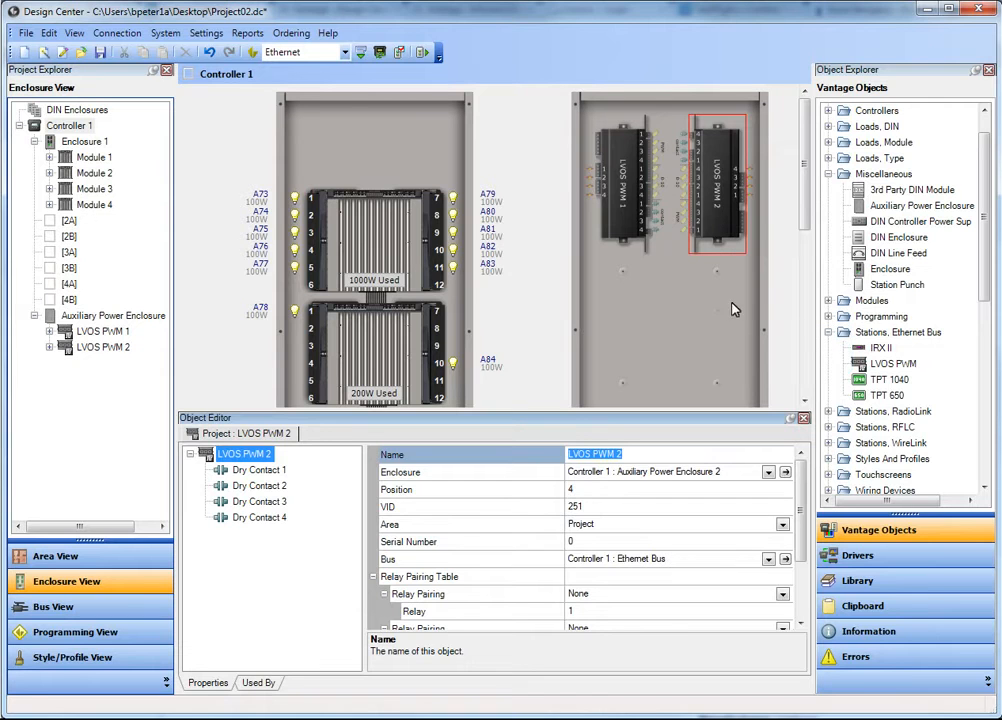
pyautogui.click(660, 285)
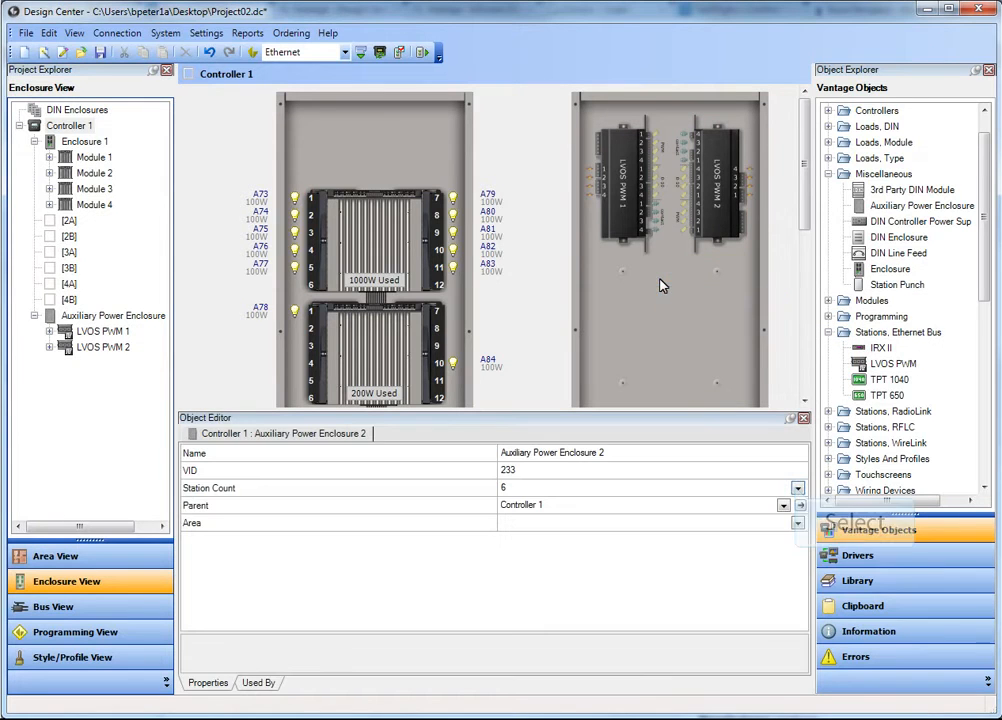
pyautogui.click(797, 488)
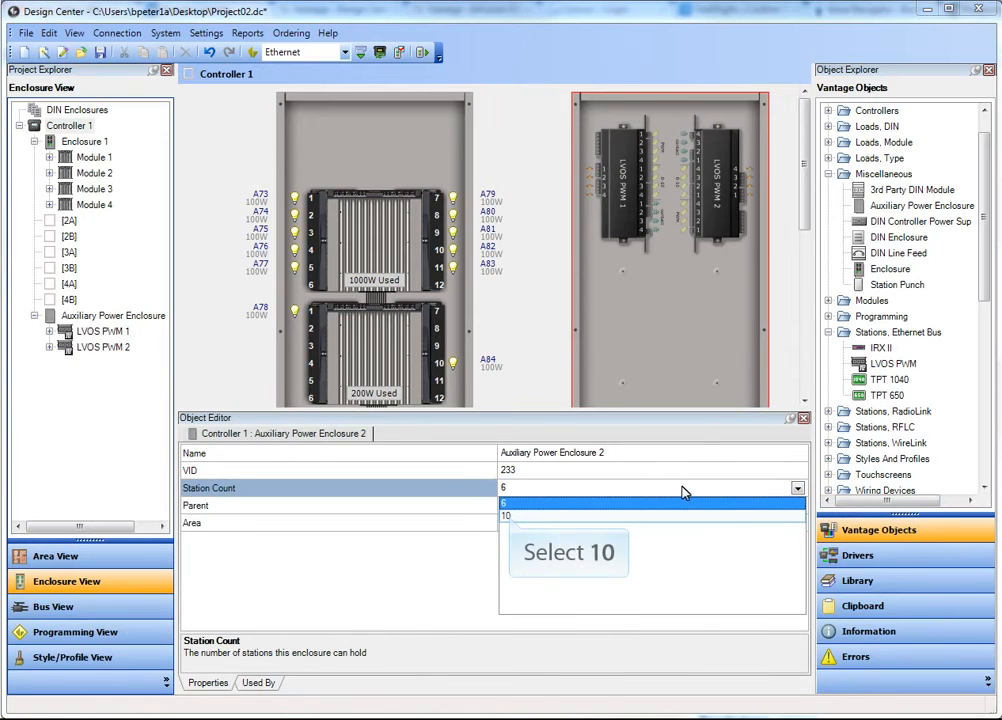
pyautogui.click(511, 516)
pyautogui.moveTo(803, 178); pyautogui.dragTo(785, 160)
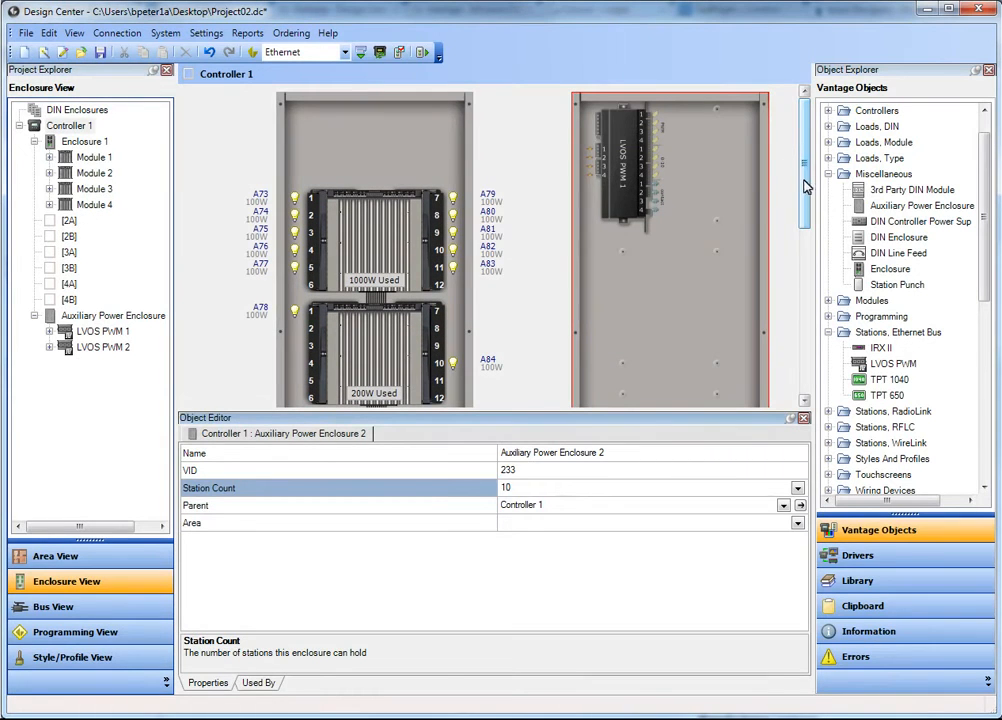
# - Delete the LVOS PWM 2 station from the auxiliary power enclosure
pyautogui.scroll(-5, 700, 260)
pyautogui.click(623, 315)
pyautogui.press('Delete')
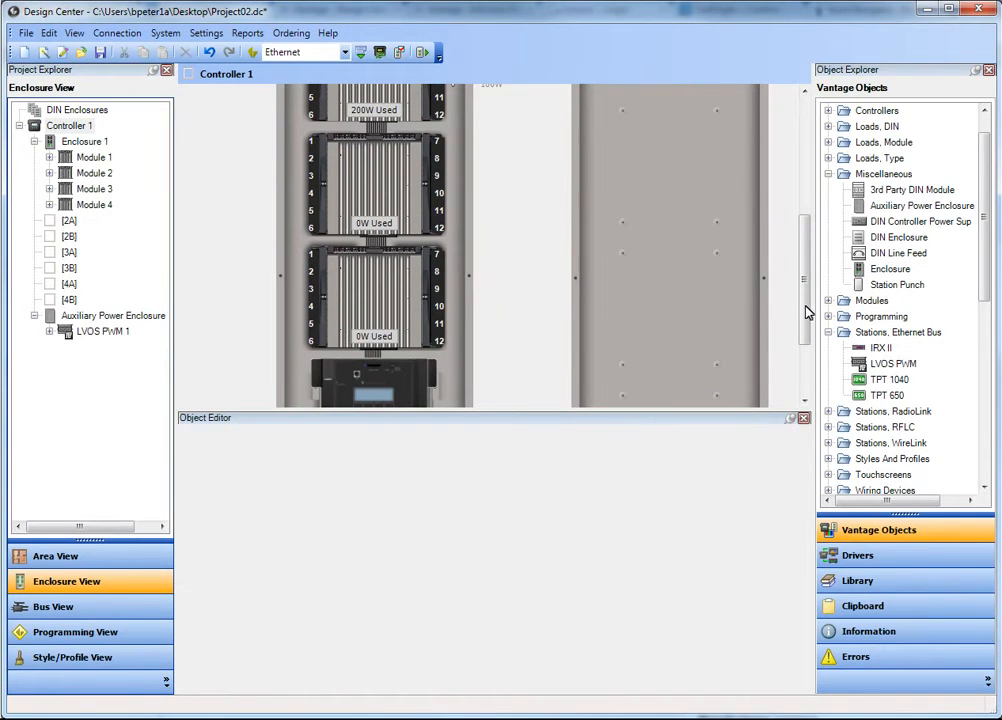
# - Set the auxiliary power enclosure's station count to 1
pyautogui.moveTo(805, 310); pyautogui.dragTo(803, 193)
pyautogui.click(692, 161)
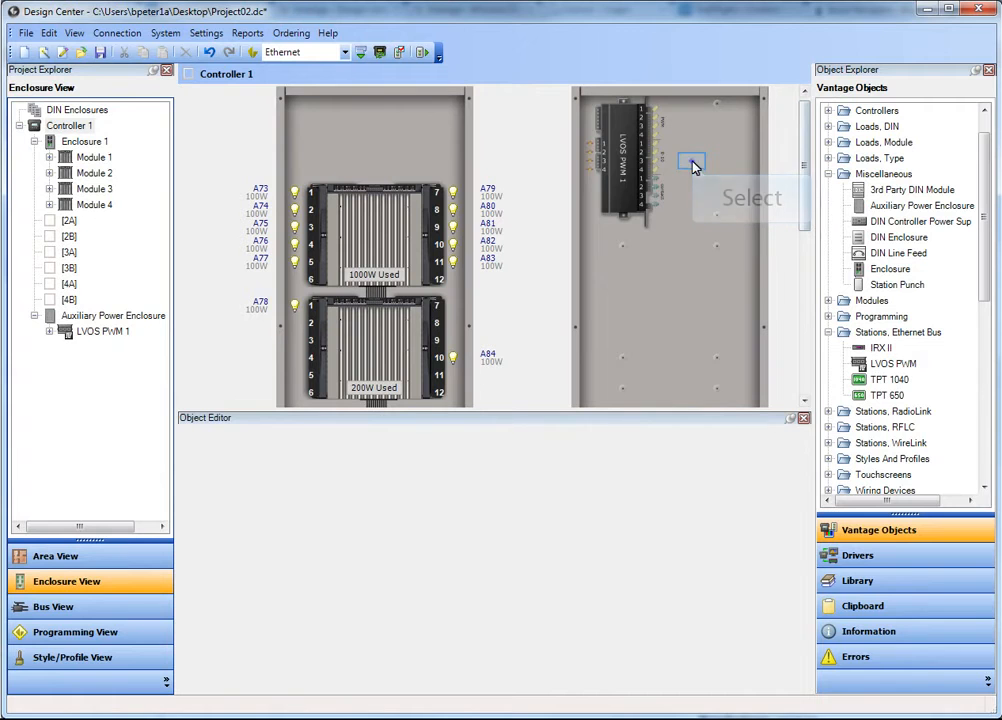
pyautogui.click(690, 163)
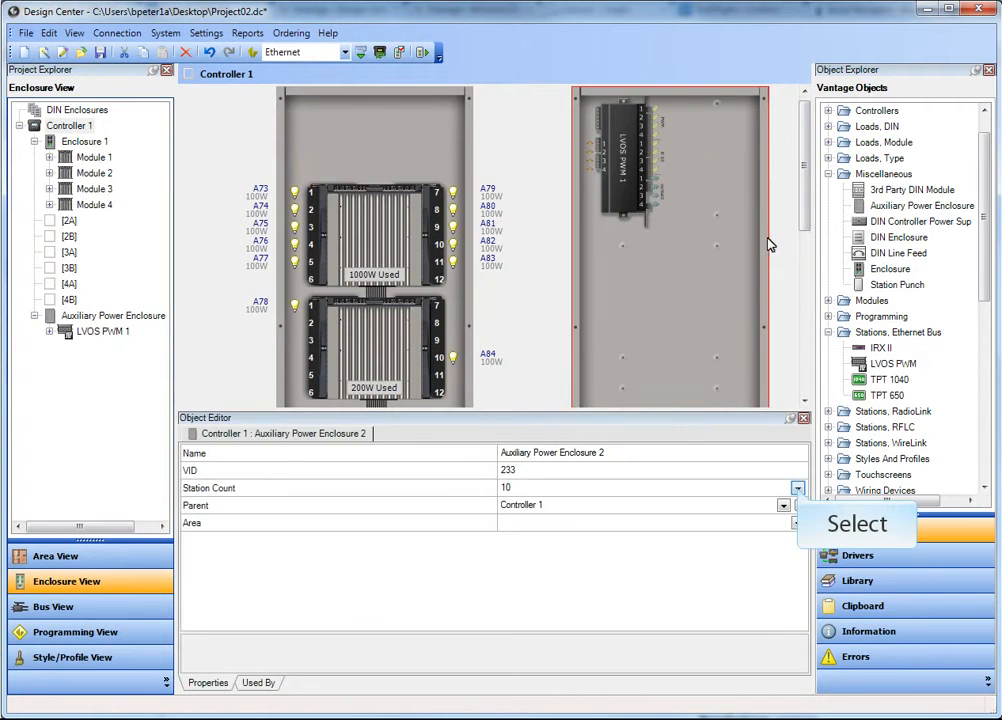
pyautogui.click(797, 488)
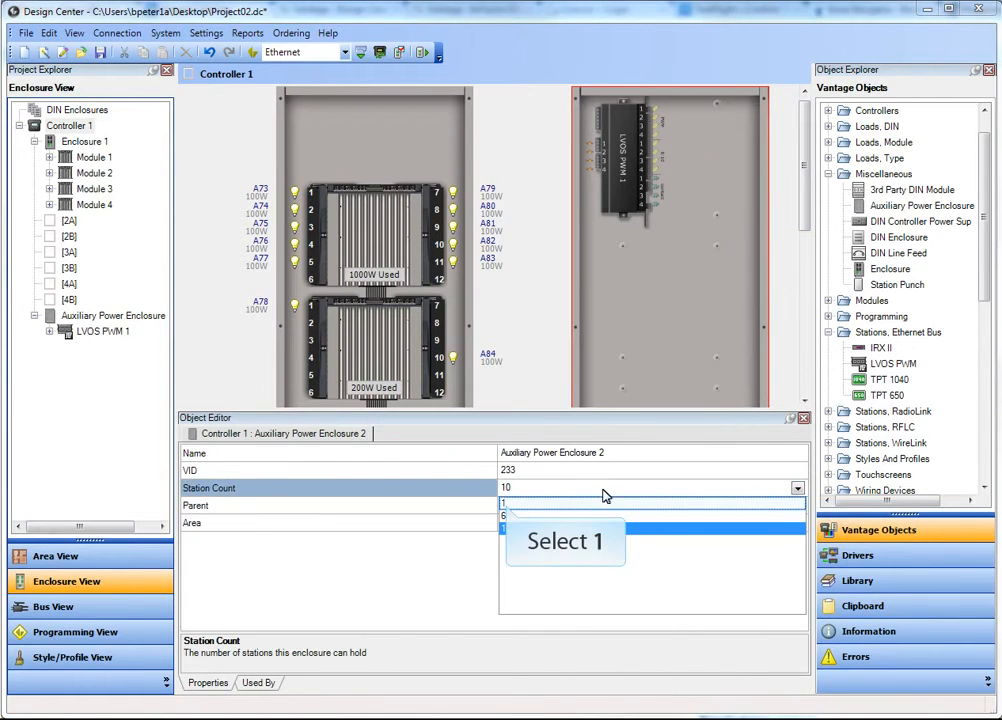
pyautogui.click(506, 504)
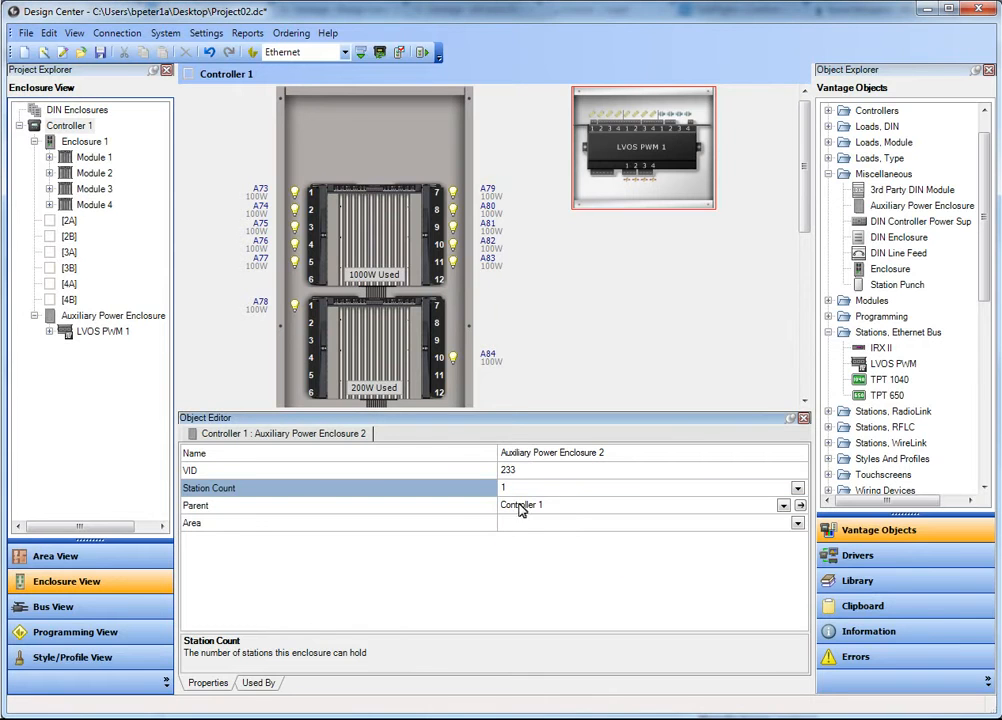
# - Set the auxiliary power enclosure's station count to 6
pyautogui.scroll(1, 805, 210)
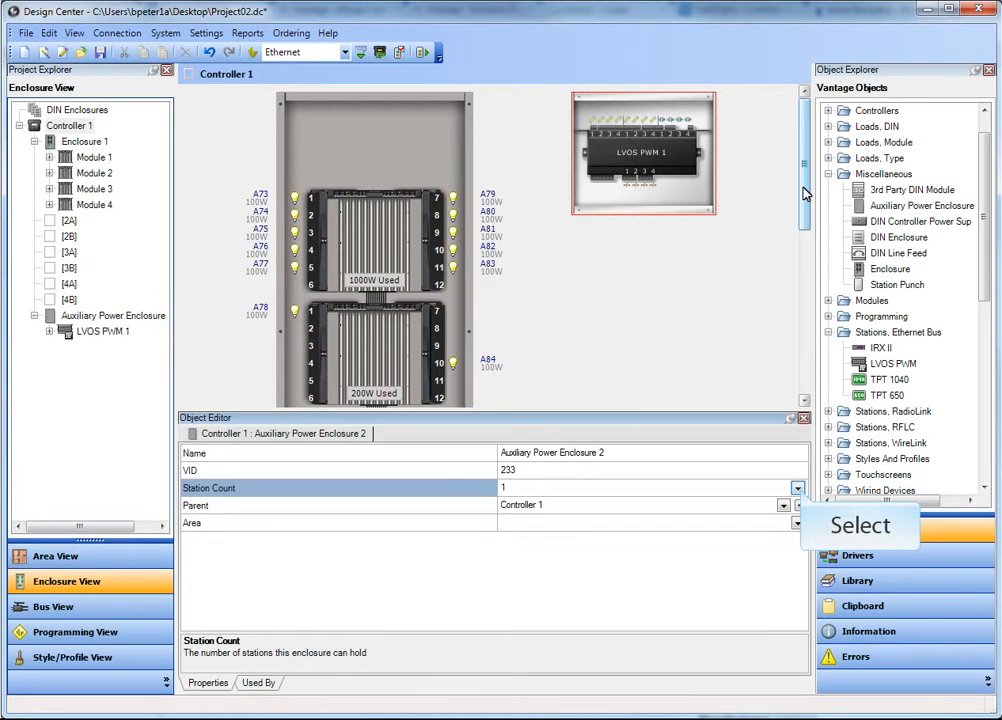
pyautogui.click(799, 489)
pyautogui.click(512, 521)
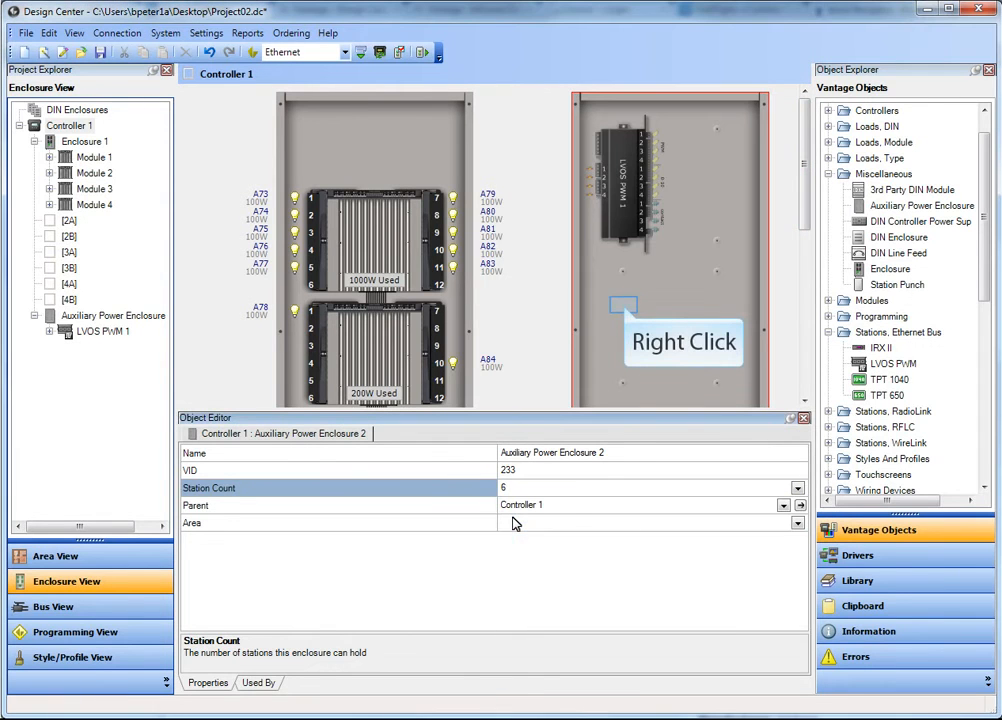
# - Add LVOS stations in positions 2 and 4 of the auxiliary power enclosure
pyautogui.rightClick(624, 311)
pyautogui.click(654, 316)
pyautogui.rightClick(718, 186)
pyautogui.click(743, 195)
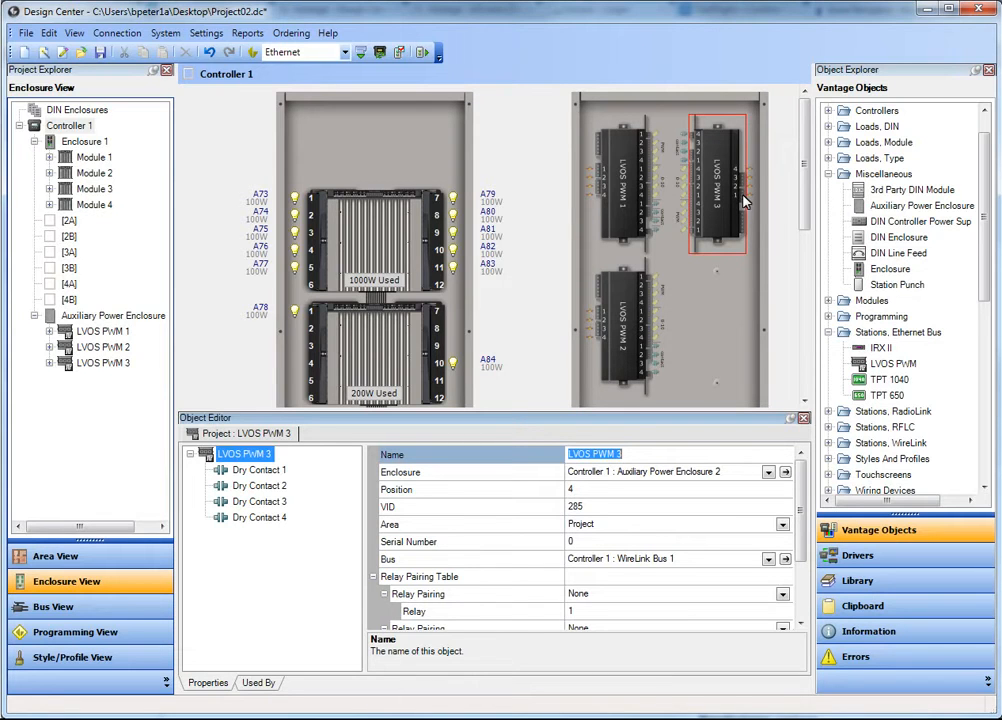
# - Open LVOS PWM 1 in detail and examine the properties of its station loads, its relay loads and the station itself
pyautogui.doubleClick(743, 201)
pyautogui.doubleClick(622, 163)
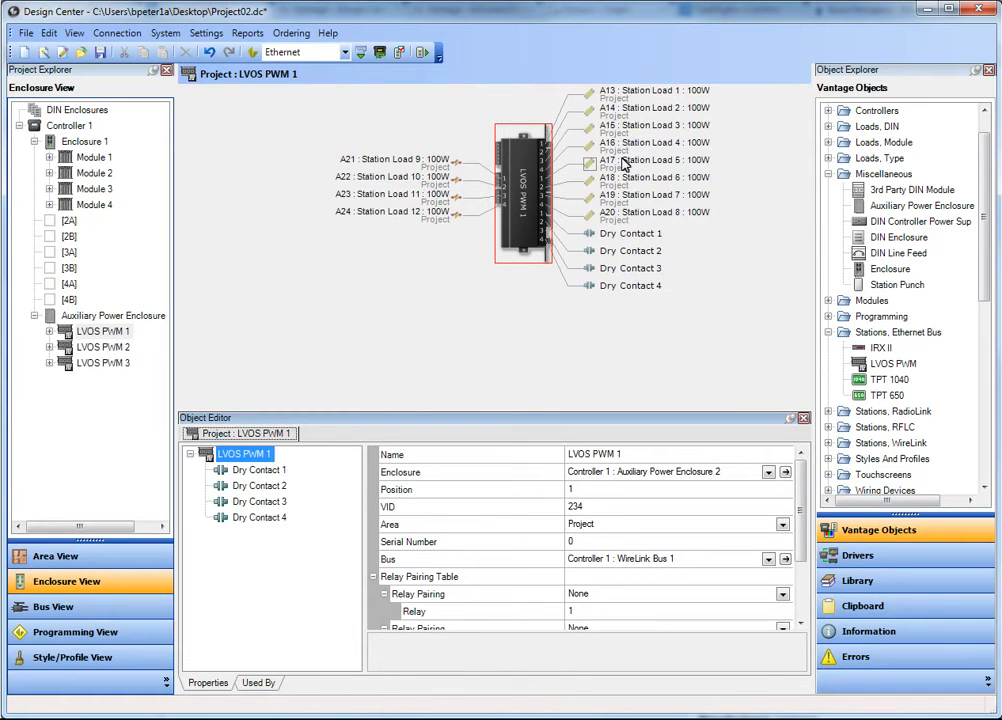
pyautogui.click(622, 163)
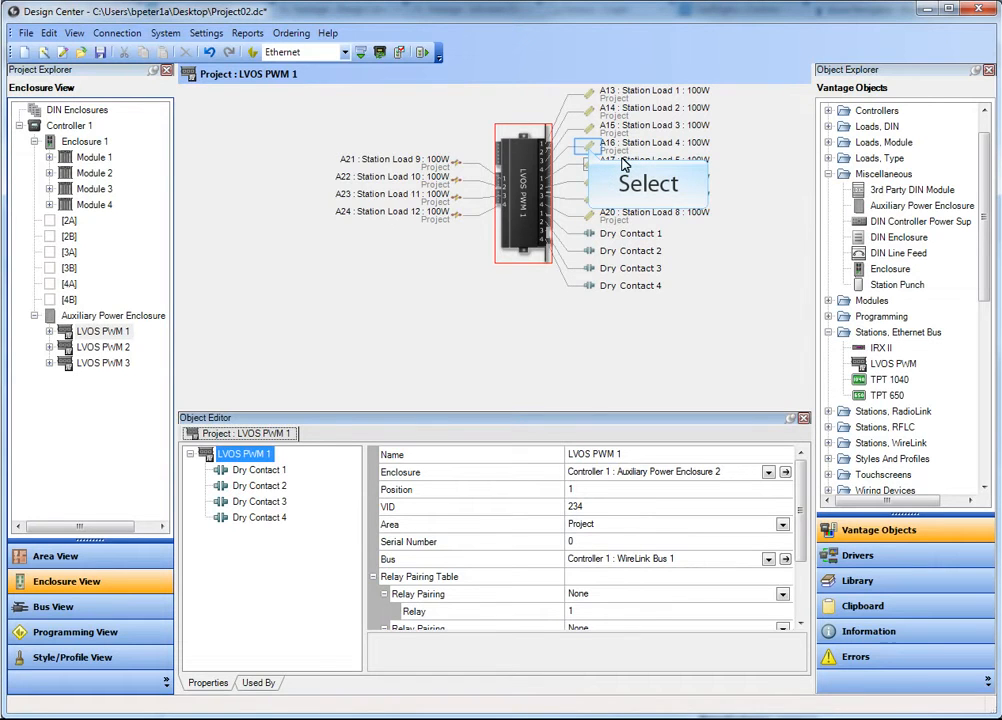
pyautogui.click(590, 150)
pyautogui.click(589, 163)
pyautogui.click(588, 188)
pyautogui.click(457, 163)
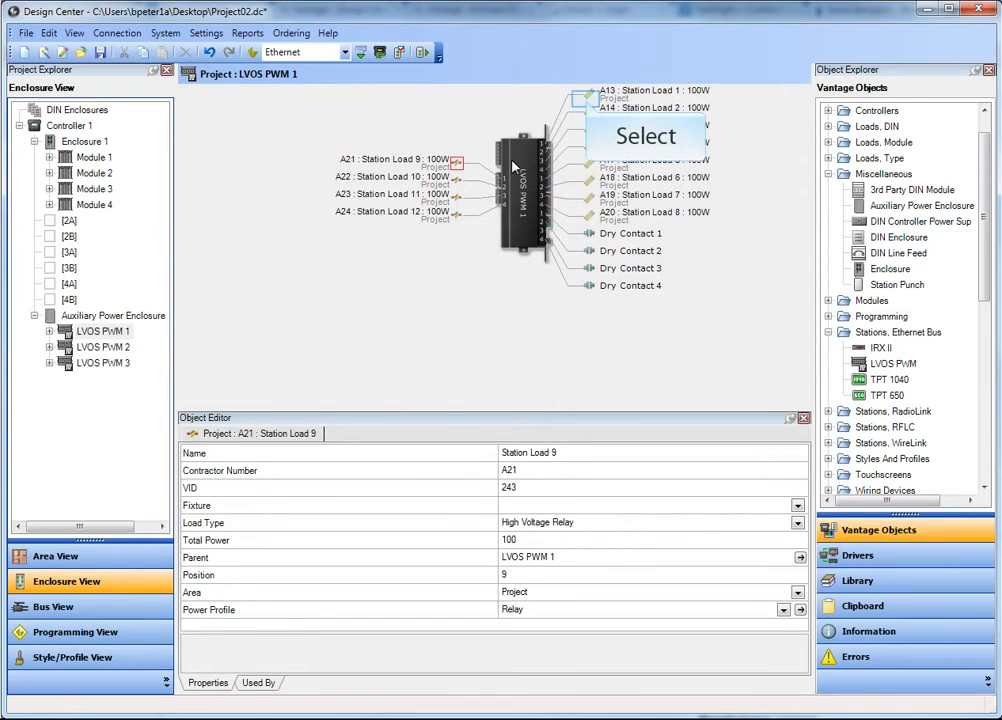
pyautogui.click(587, 96)
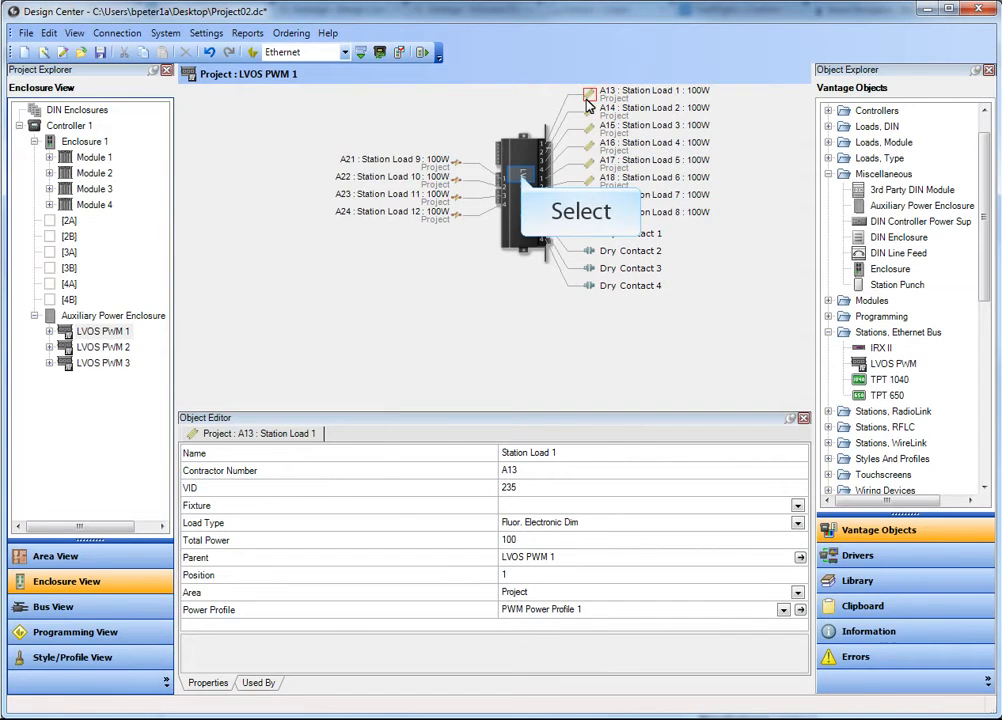
pyautogui.click(524, 178)
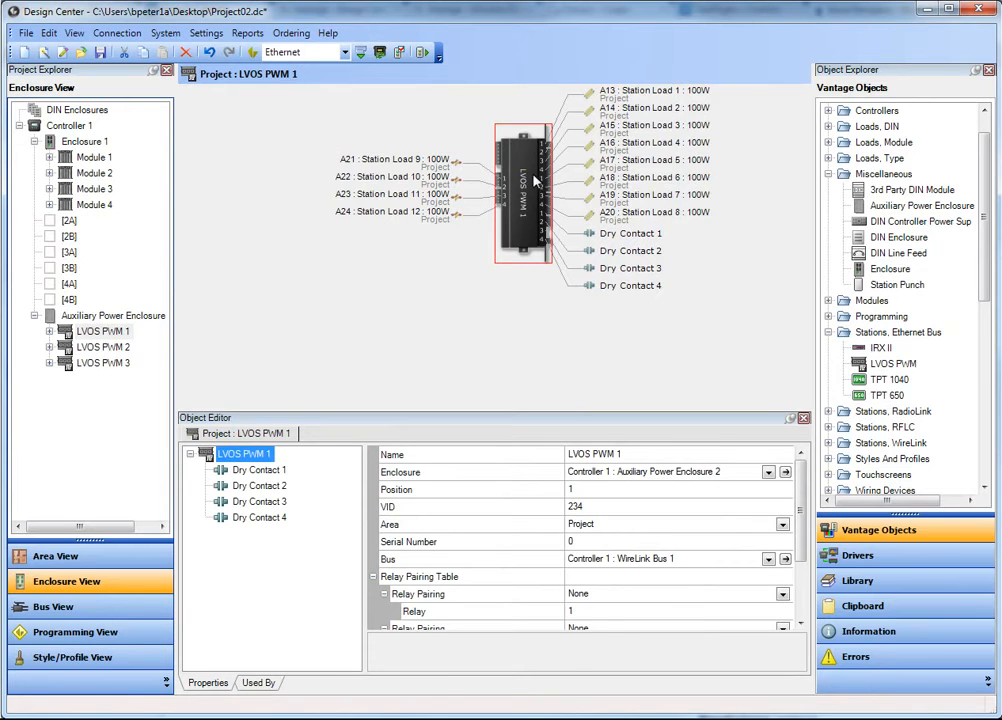
pyautogui.moveTo(805, 494)
pyautogui.mouseDown()
pyautogui.moveTo(803, 516)
pyautogui.moveTo(803, 488)
pyautogui.mouseUp()
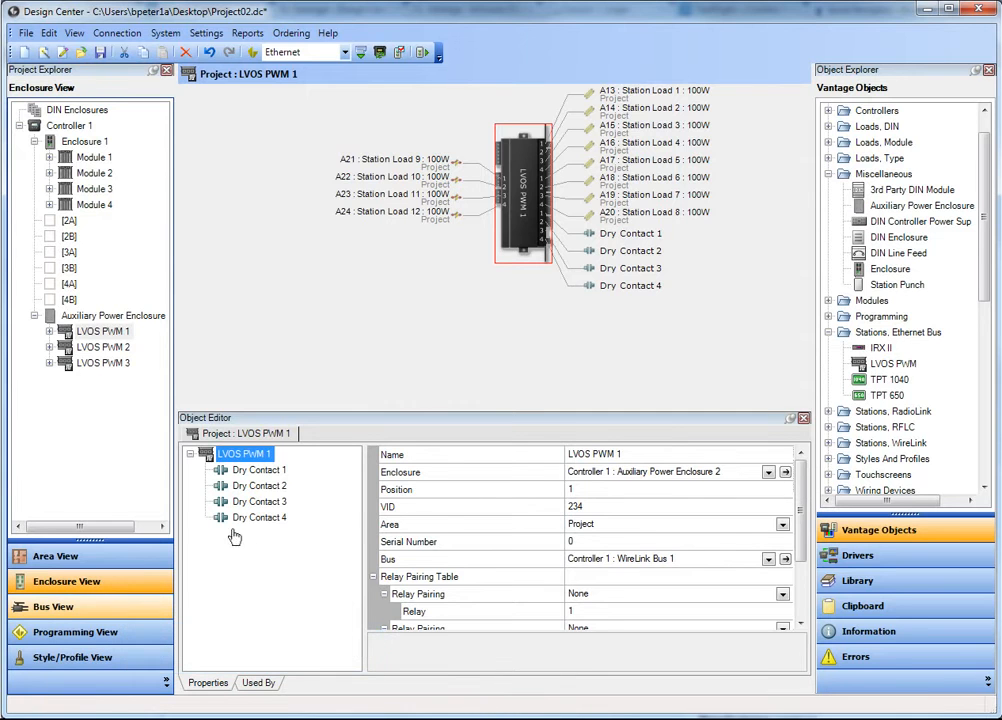
# - Examine the loads of LVOS PWM 1 and LVOS PWM 2 in Bus View and return to Enclosure View
pyautogui.click(126, 620)
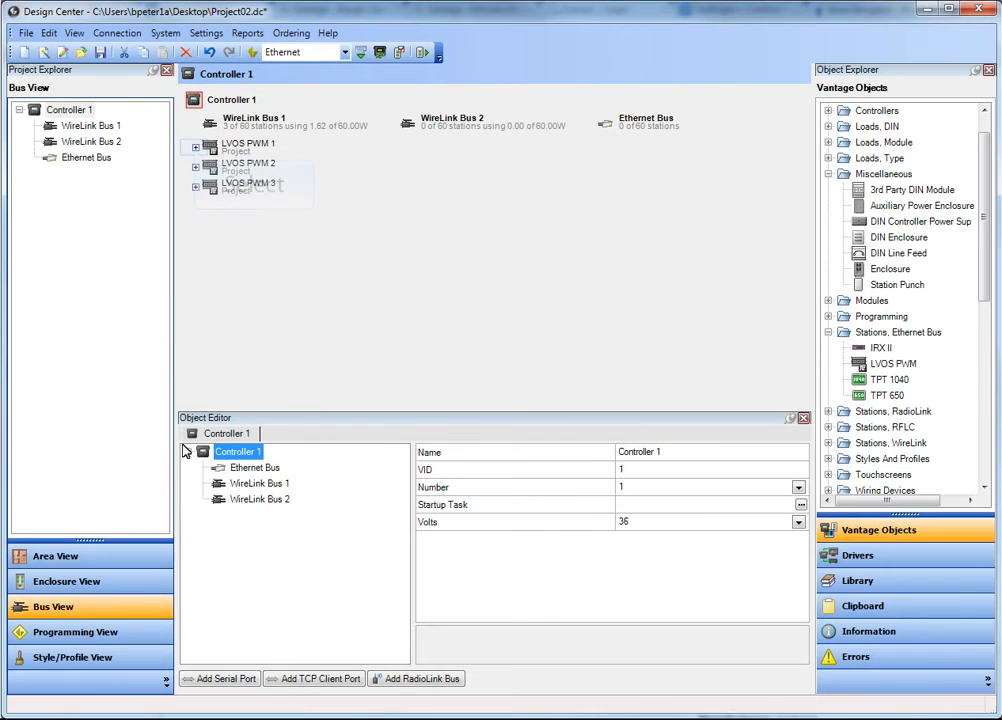
pyautogui.click(196, 148)
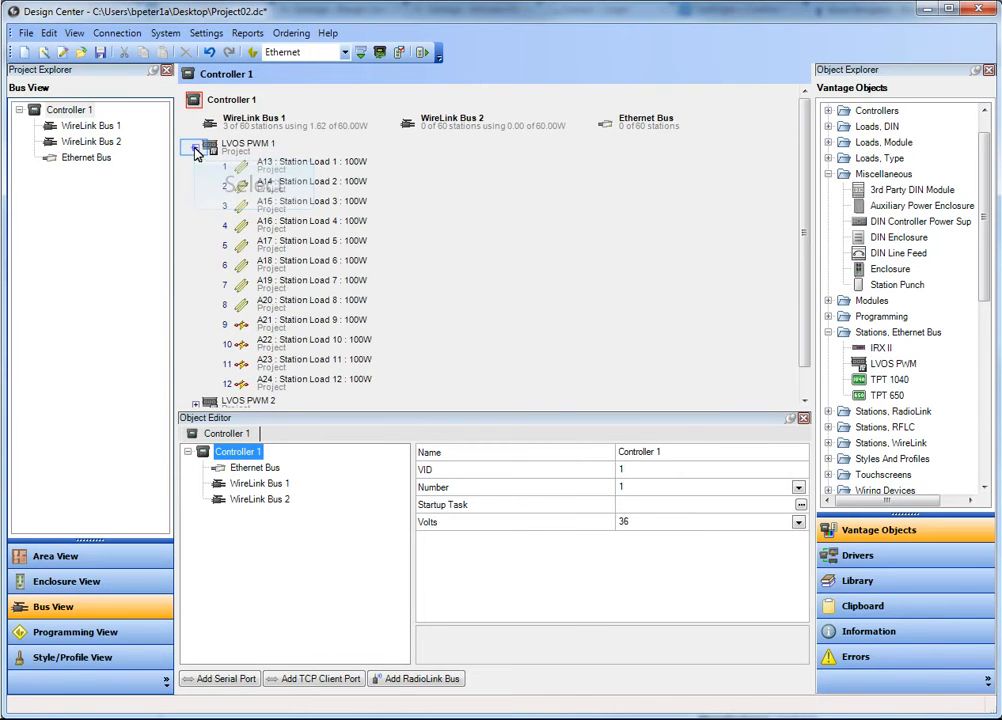
pyautogui.click(196, 148)
pyautogui.click(196, 167)
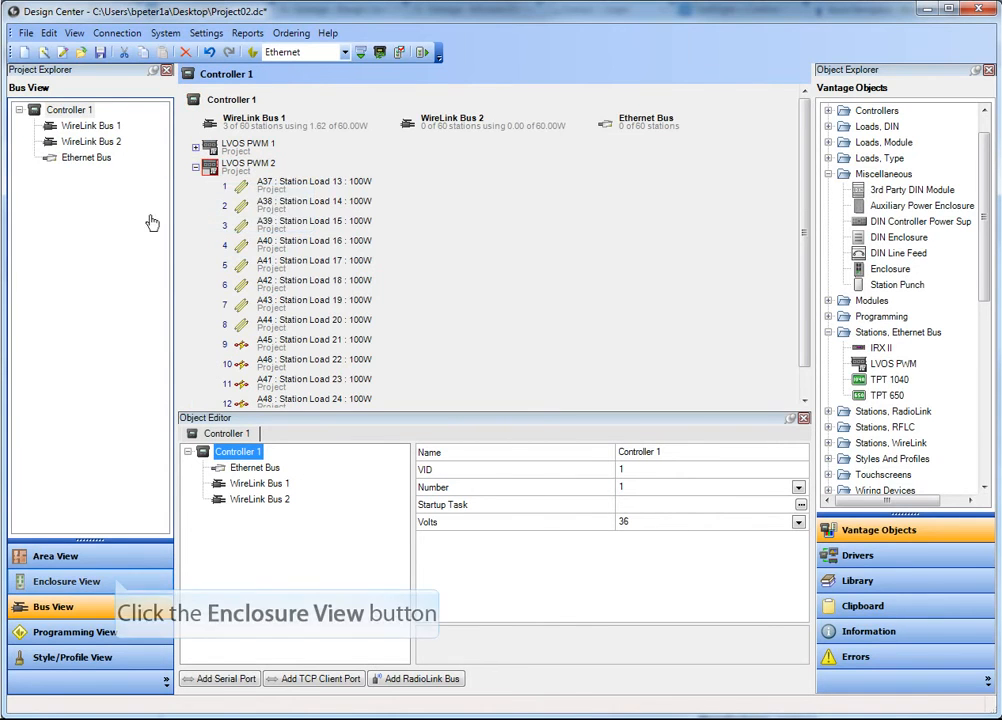
pyautogui.click(116, 583)
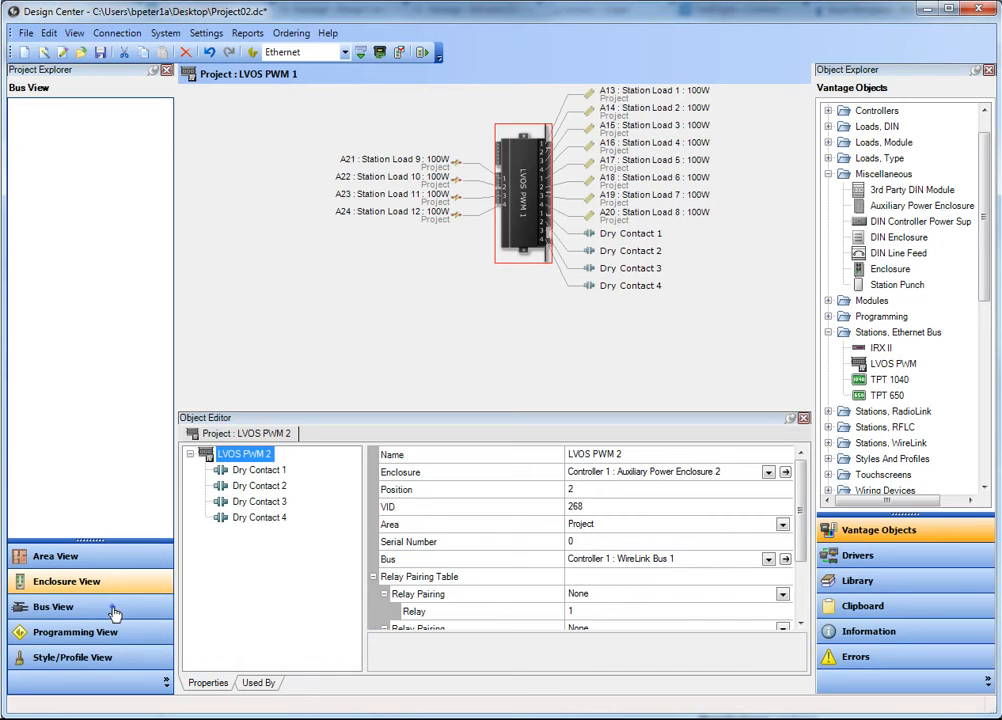
# - Move LVOS PWM 1, LVOS PWM 2 and LVOS PWM 3 from WireLink Bus 1 to the Ethernet Bus in Bus View
pyautogui.click(115, 612)
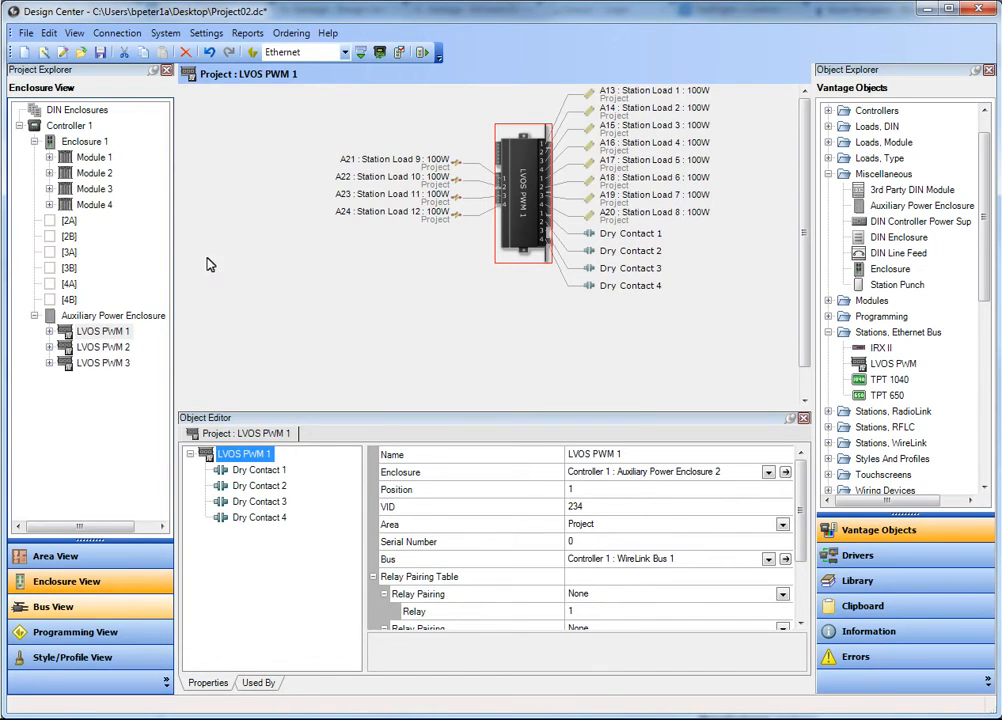
pyautogui.moveTo(619, 140); pyautogui.dragTo(618, 136)
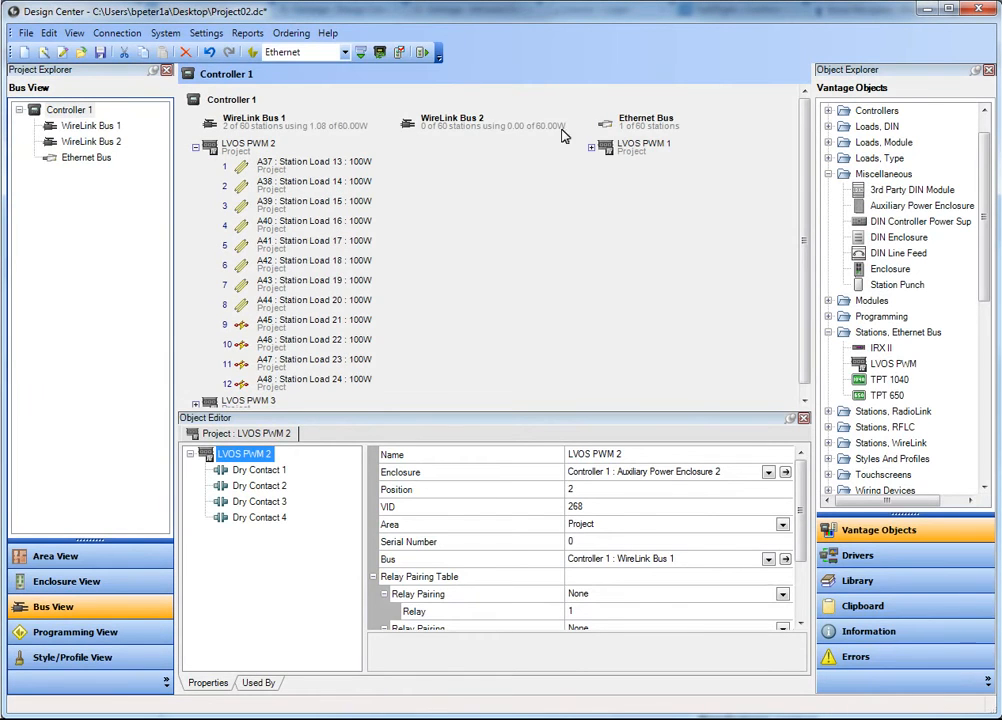
pyautogui.moveTo(210, 150); pyautogui.dragTo(605, 122)
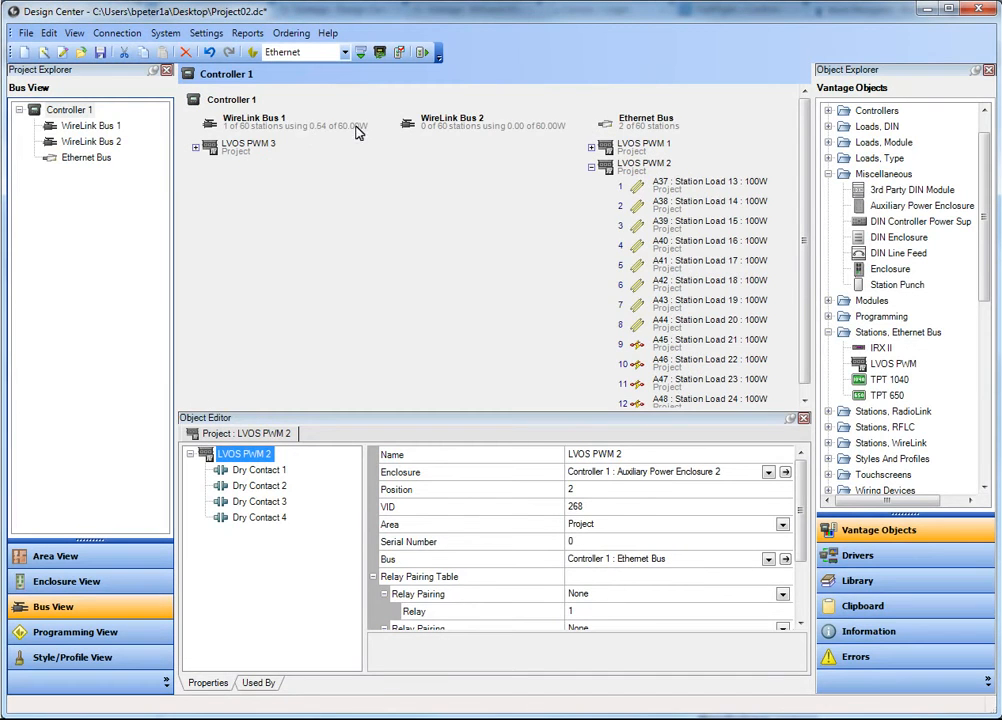
pyautogui.moveTo(206, 148); pyautogui.dragTo(605, 128)
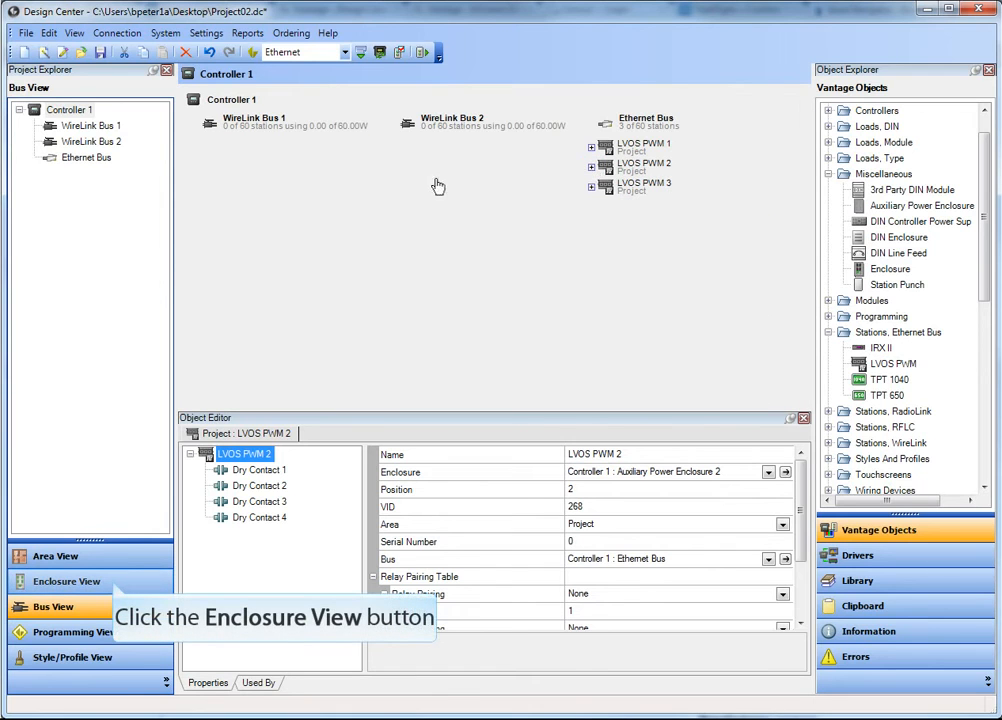
# - Return to Enclosure View and examine the bus assignment and relay pairing table of LVOS PWM 1
pyautogui.click(113, 585)
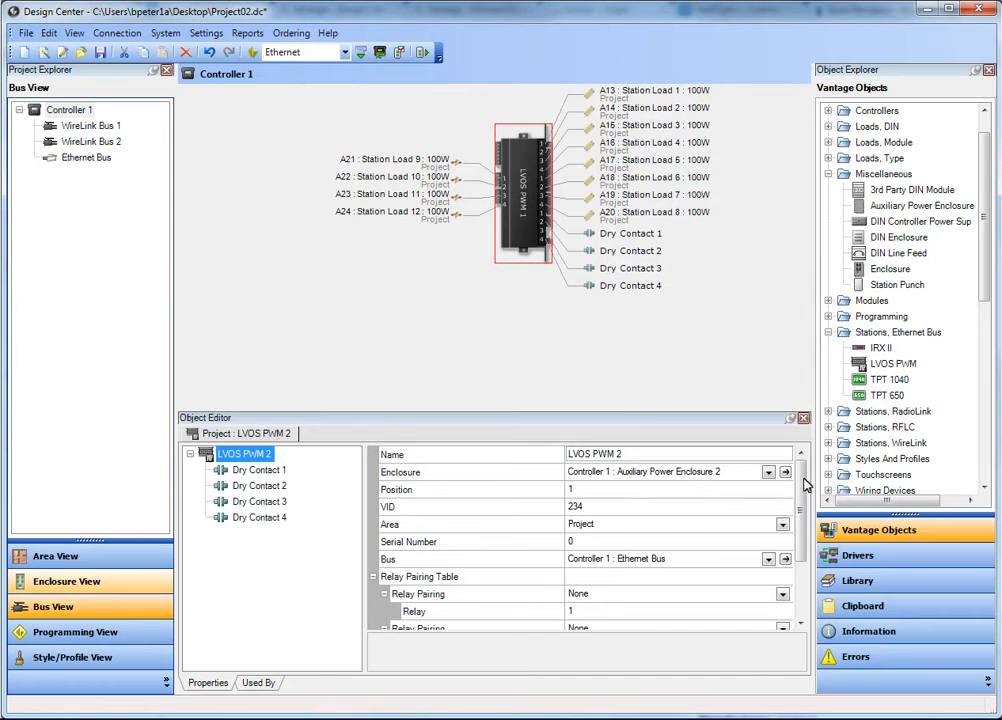
pyautogui.moveTo(804, 478); pyautogui.dragTo(806, 520)
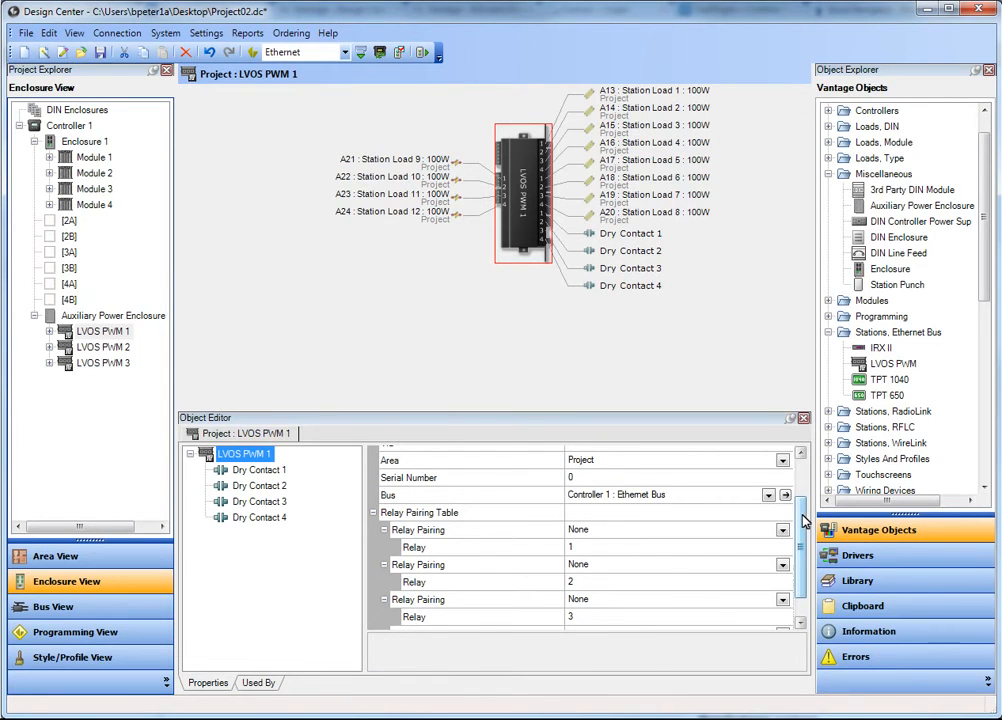
pyautogui.moveTo(802, 524)
pyautogui.mouseDown()
pyautogui.moveTo(806, 508)
pyautogui.moveTo(806, 517)
pyautogui.mouseUp()
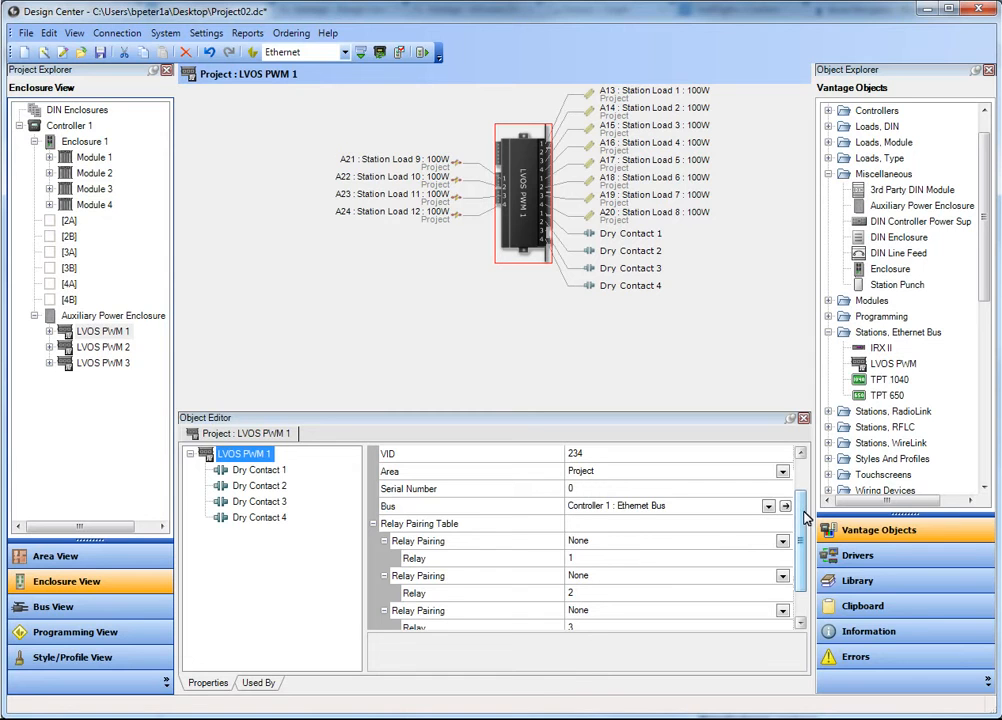
# - In the relay pairing table of LVOS PWM 1, pair relay 1 with PWM and relay 2 with DC
pyautogui.moveTo(803, 527); pyautogui.dragTo(803, 553)
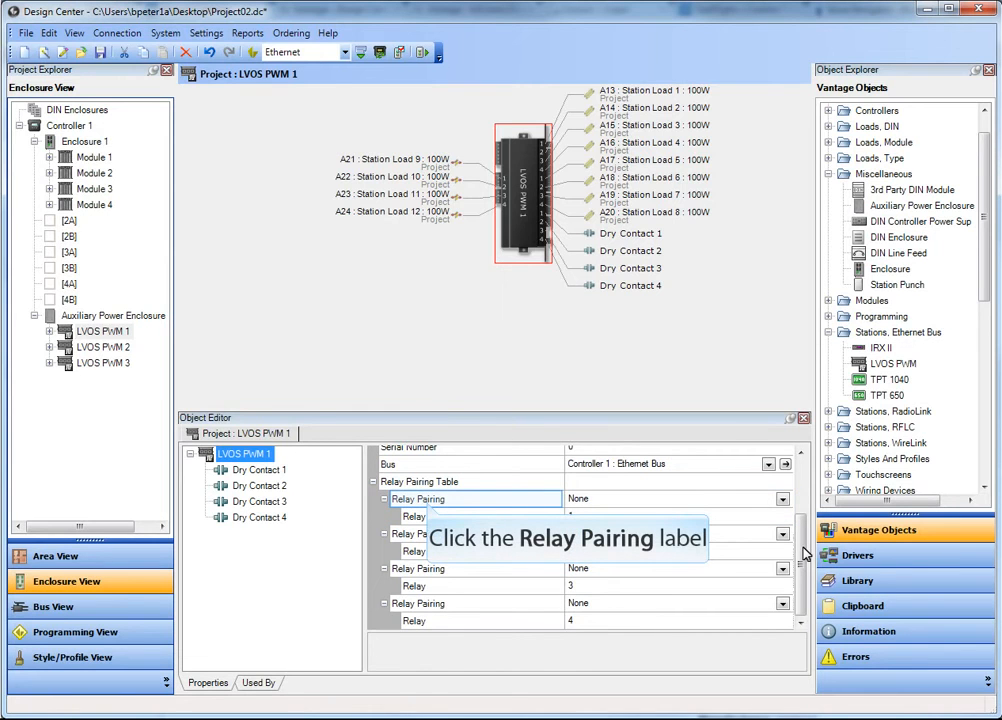
pyautogui.click(428, 508)
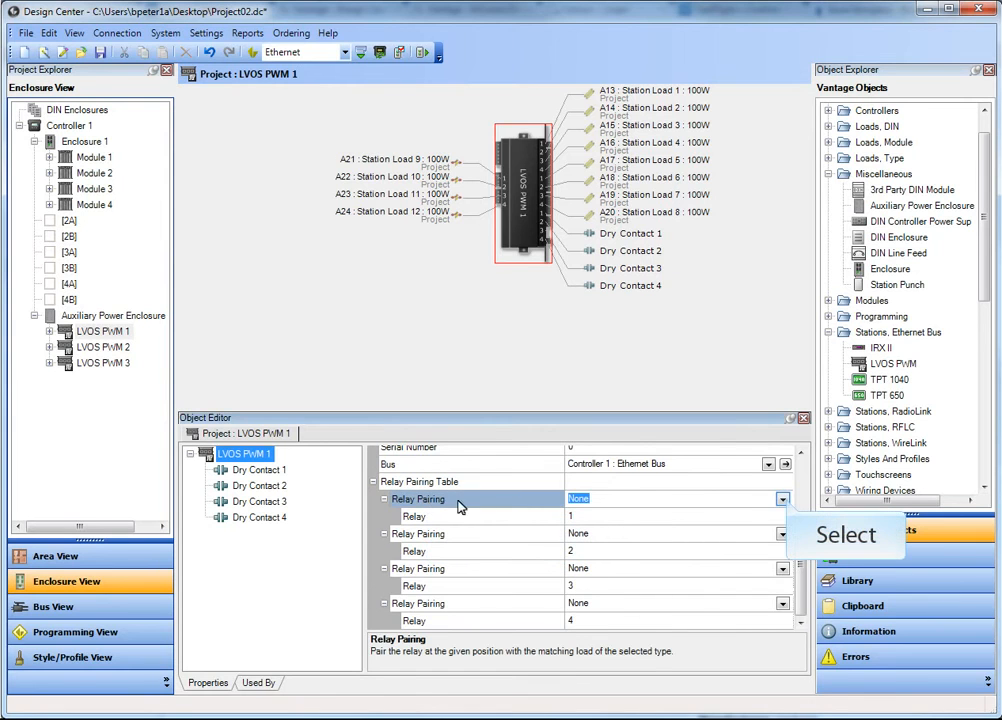
pyautogui.click(784, 500)
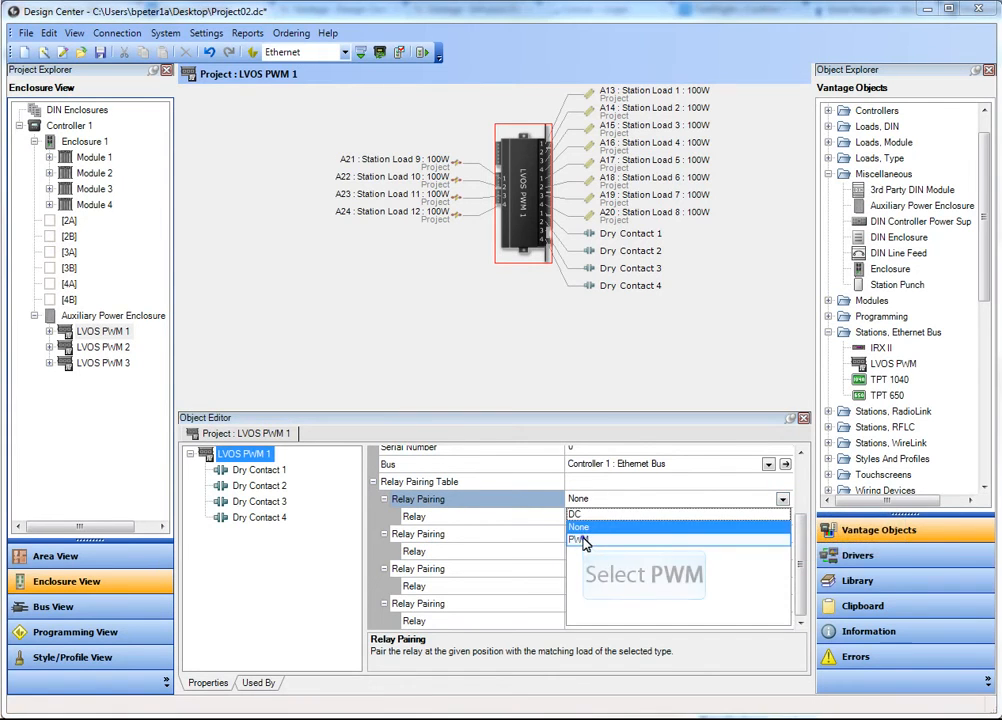
pyautogui.click(580, 540)
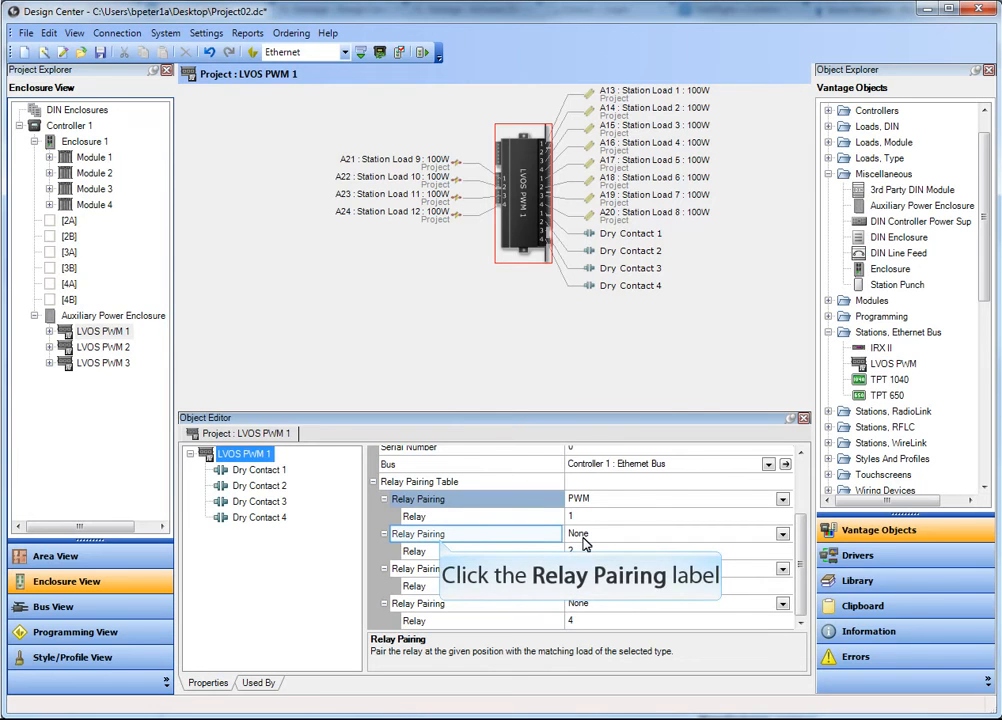
pyautogui.click(443, 543)
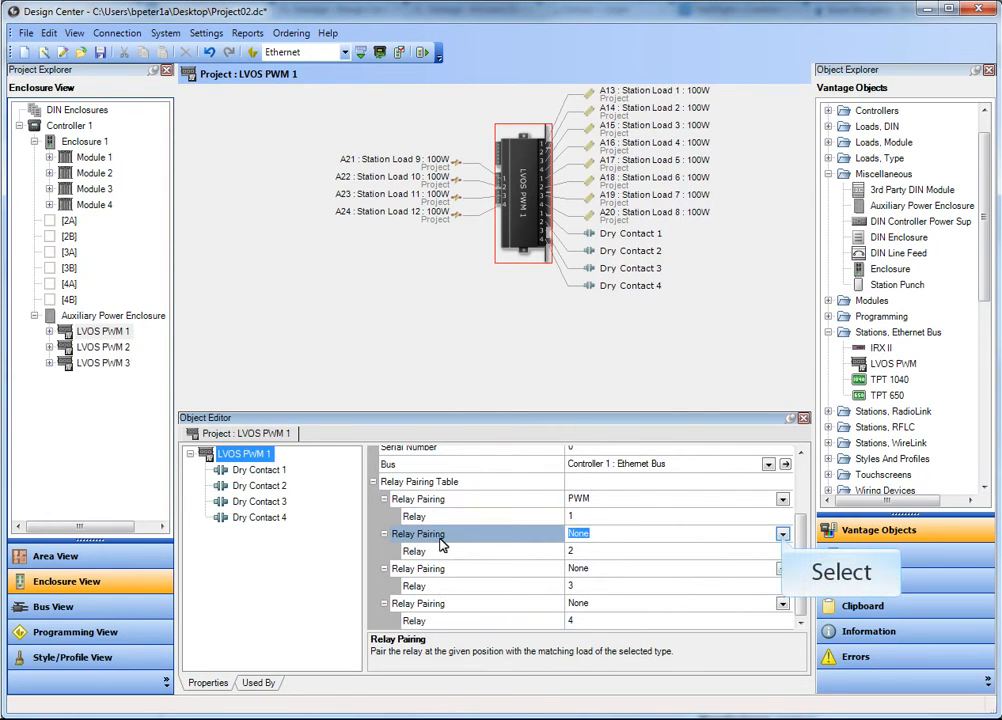
pyautogui.click(782, 535)
pyautogui.click(579, 550)
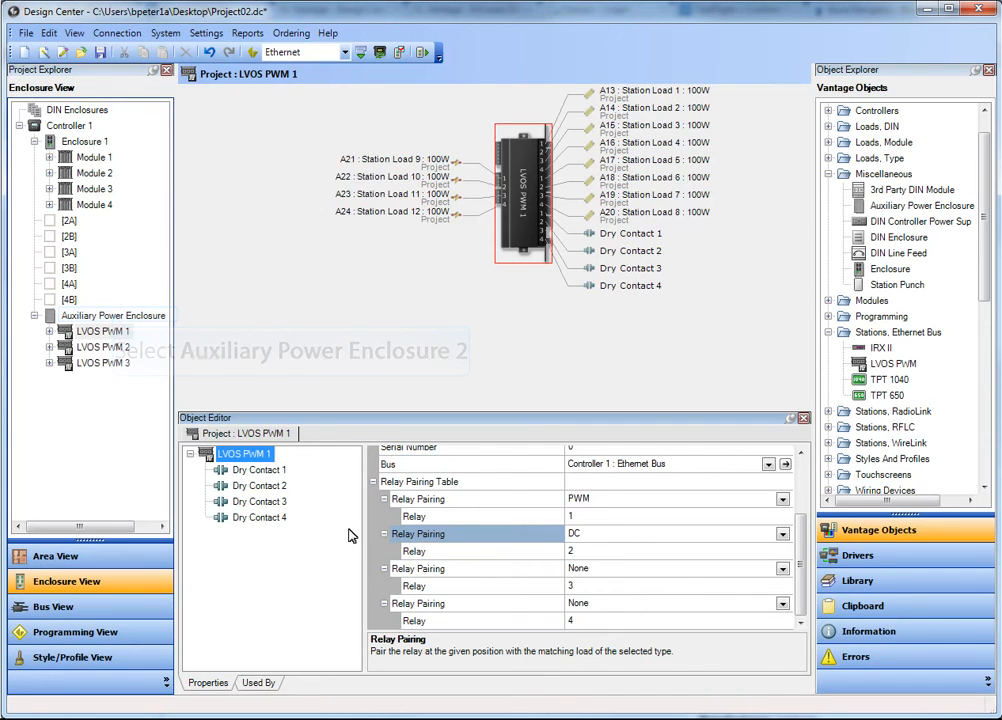
# - Display Auxiliary Power Enclosure 2 and open the Ordering Wizard at its project hardware selection
pyautogui.click(115, 317)
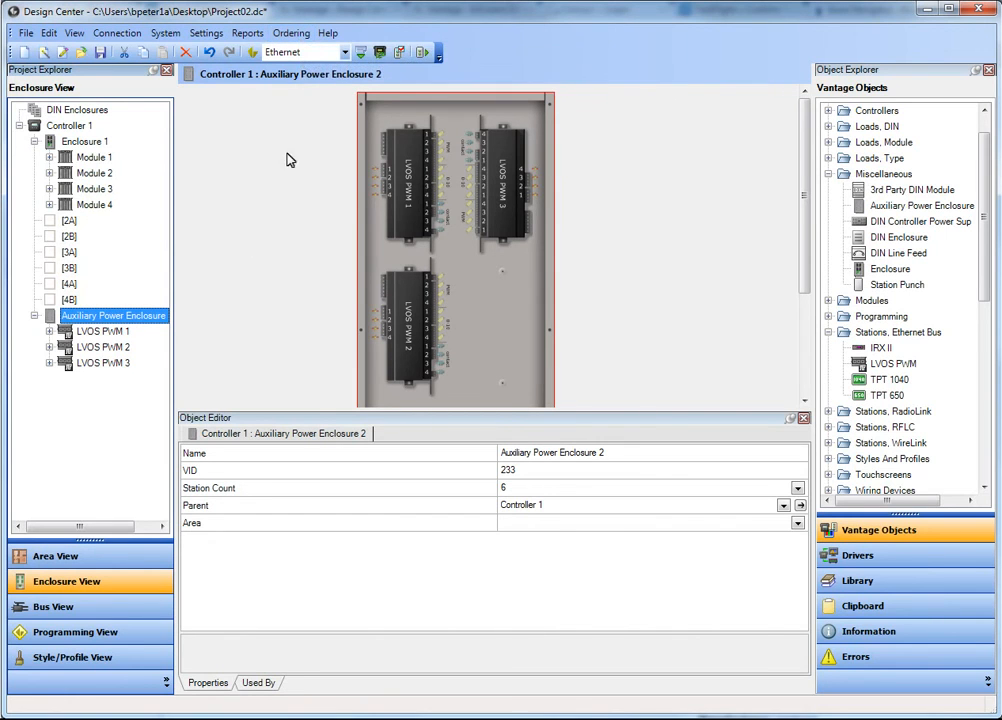
pyautogui.click(299, 34)
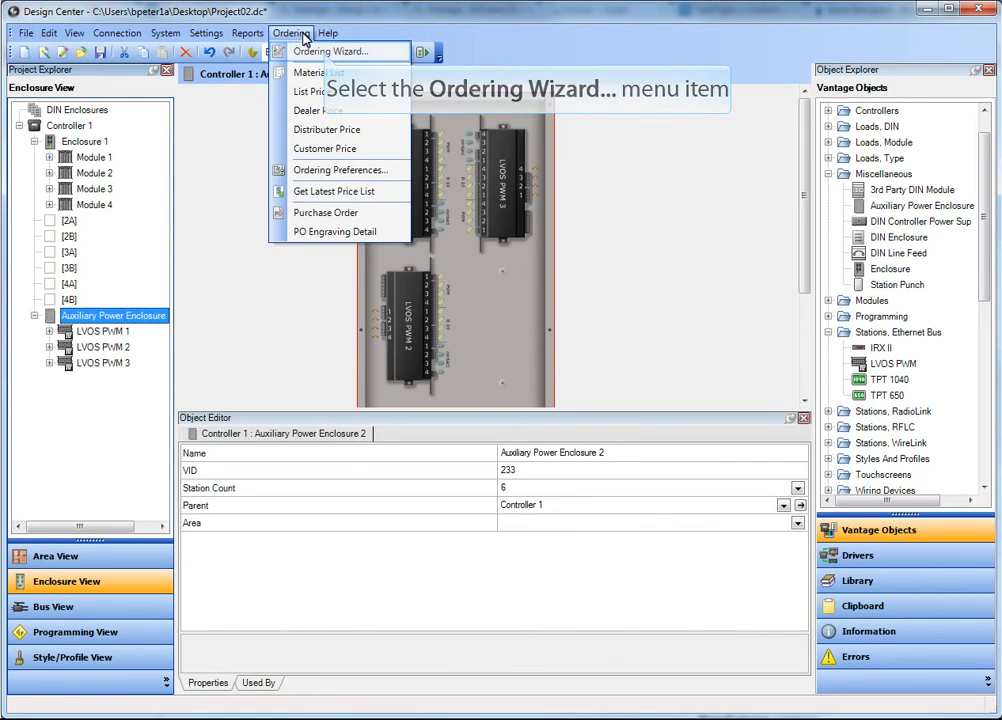
pyautogui.click(326, 54)
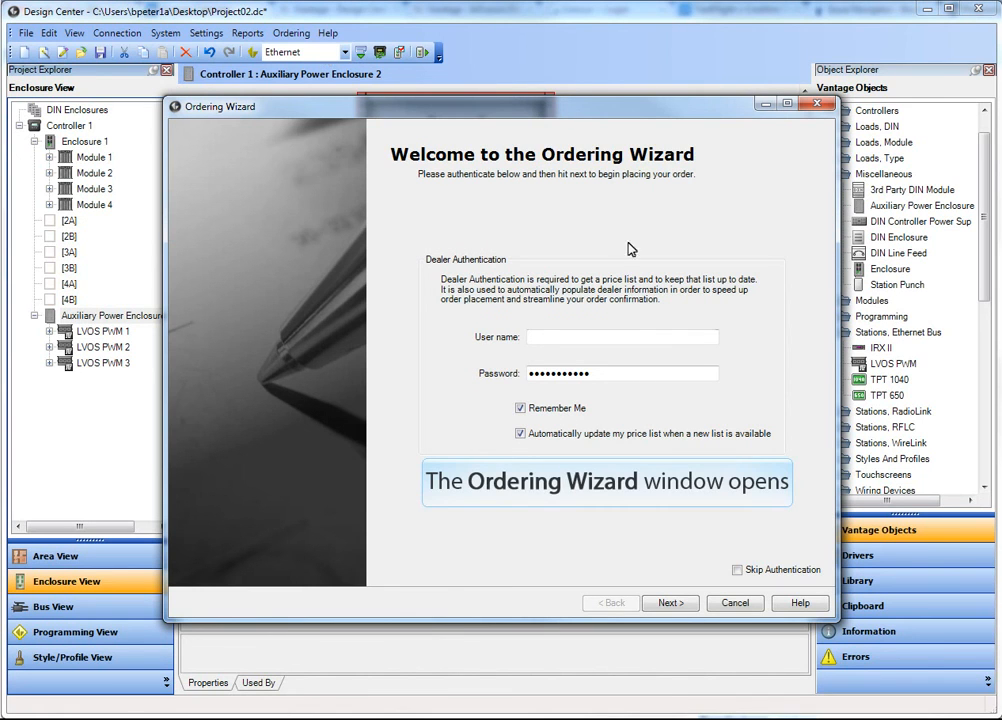
pyautogui.click(670, 603)
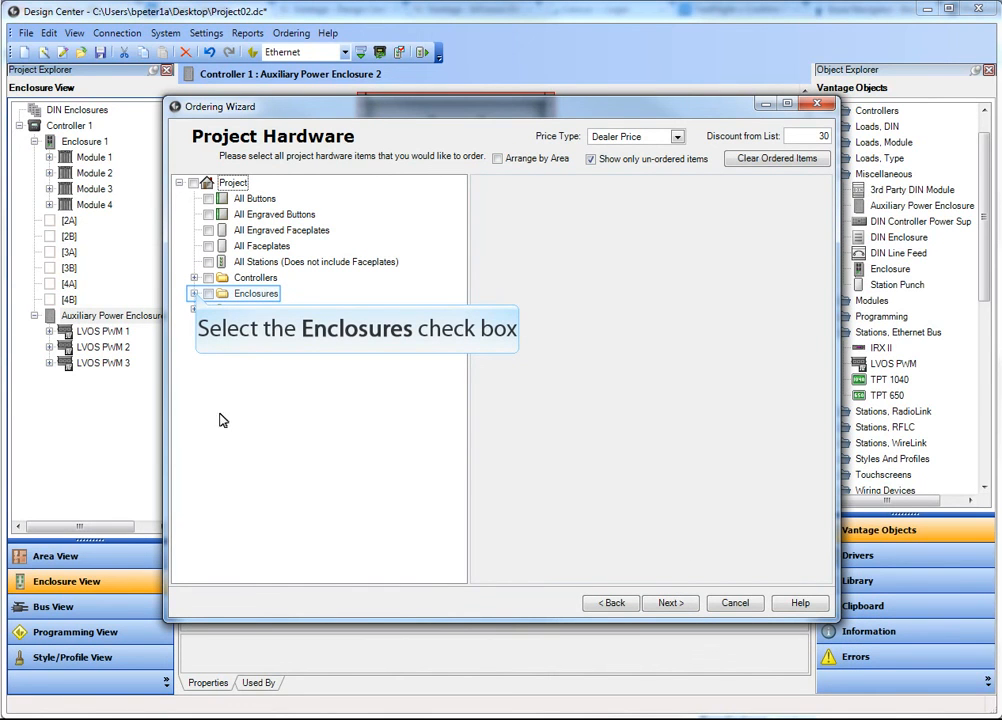
# - Mark Auxiliary Power Enclosure 2 and station LVOS PWM 1 for ordering to examine their part details, and cancel the wizard
pyautogui.click(195, 293)
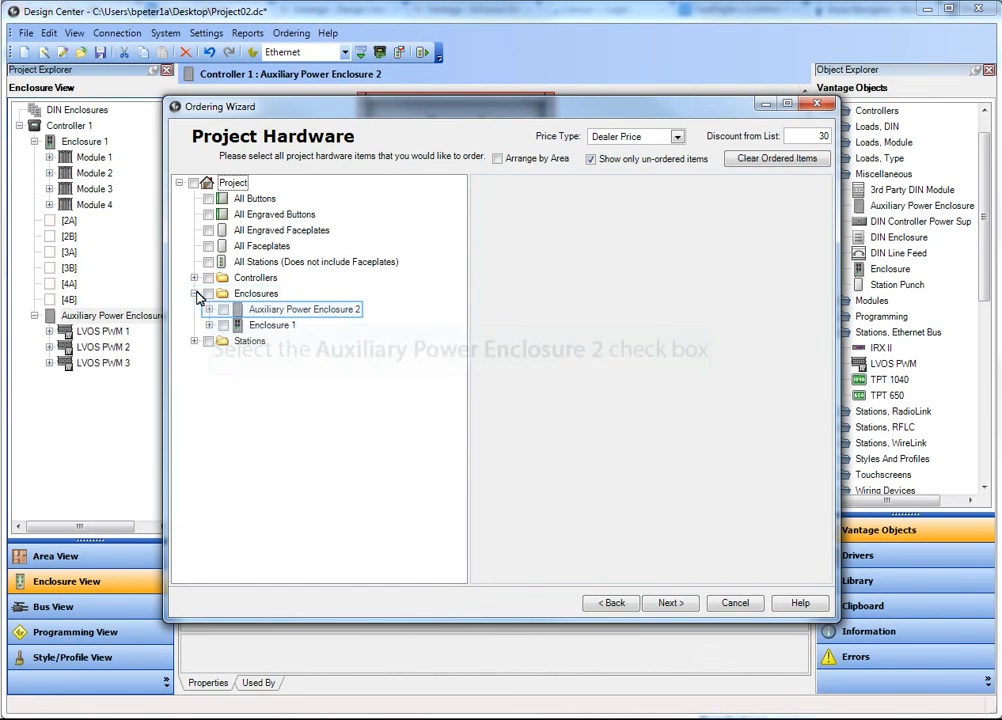
pyautogui.click(224, 310)
pyautogui.click(239, 326)
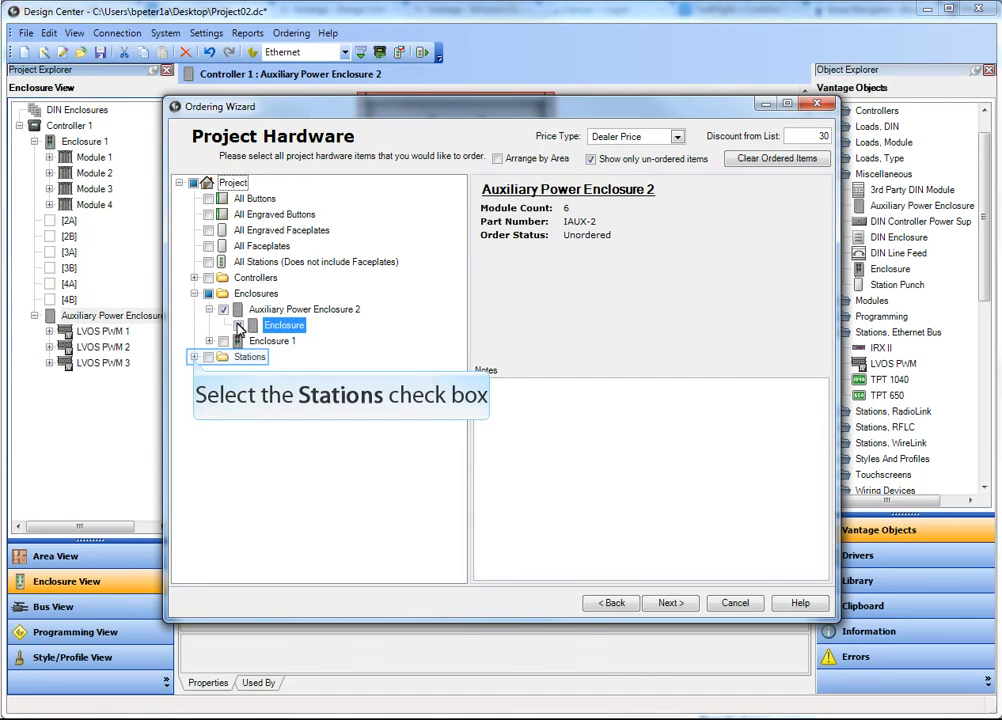
pyautogui.click(196, 360)
pyautogui.click(224, 373)
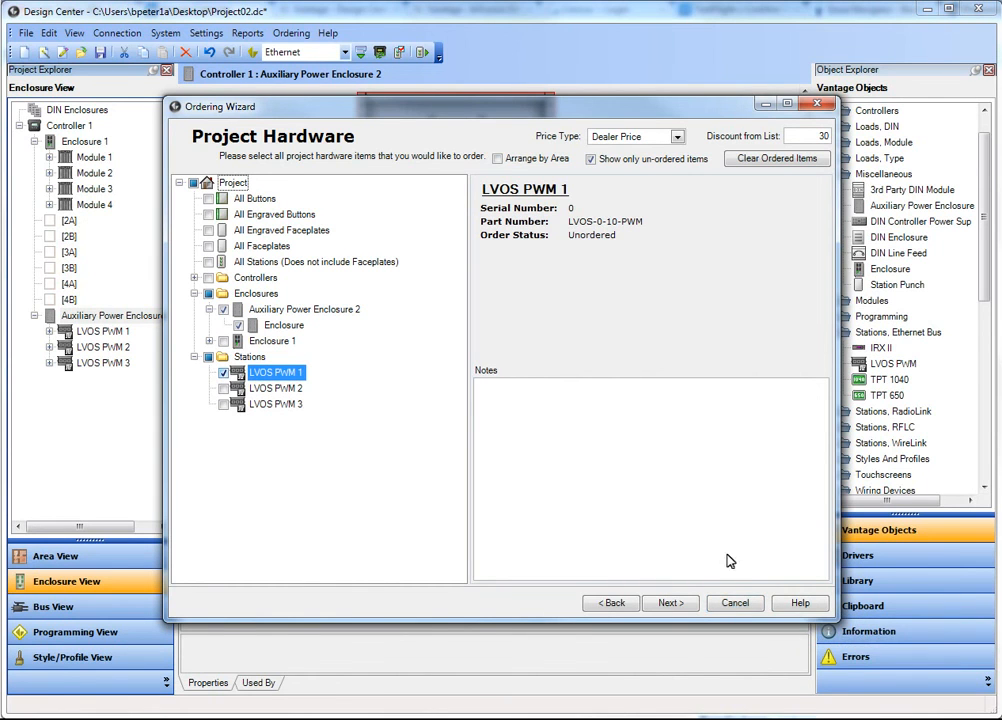
pyautogui.click(735, 604)
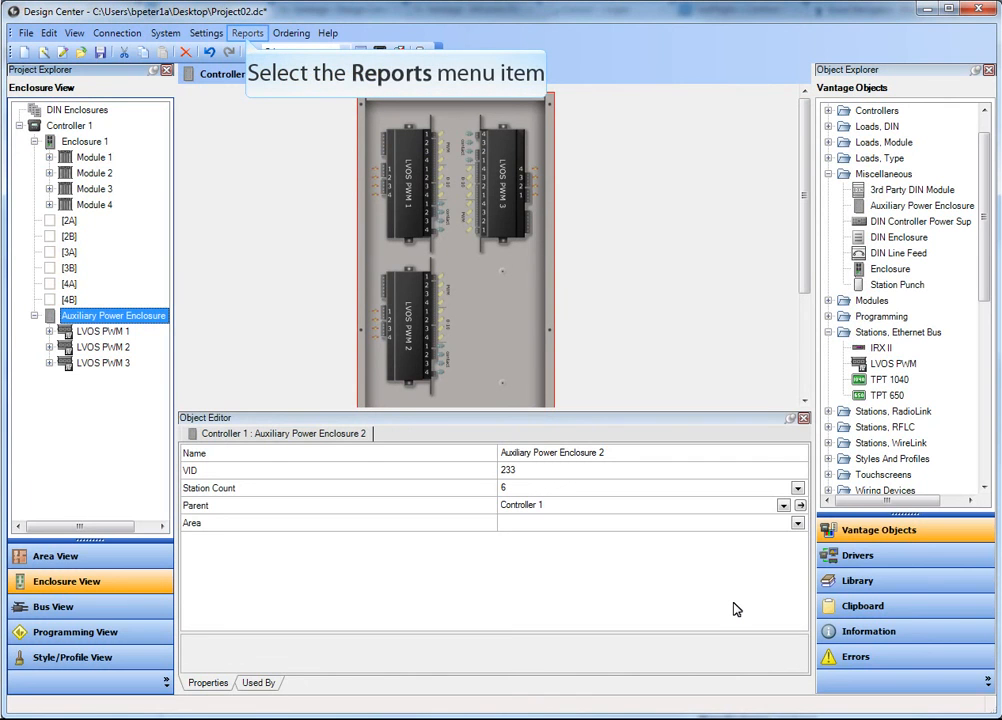
# - Generate the Auxiliary Enclosure Schedule report, examine the station layout and load wiring, and close it
pyautogui.click(247, 33)
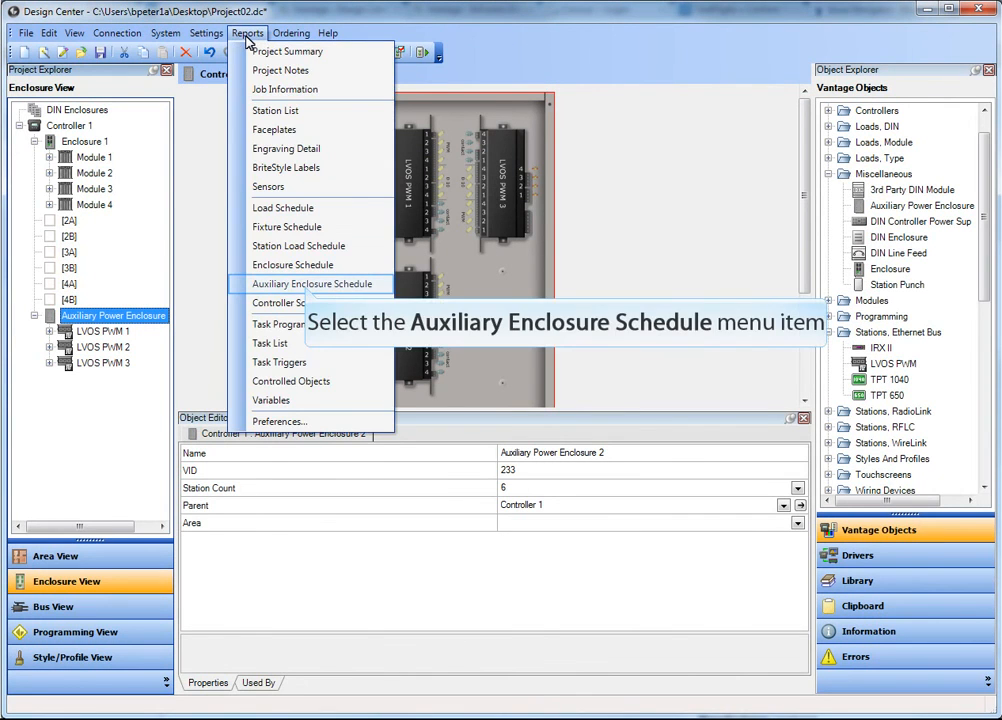
pyautogui.click(307, 284)
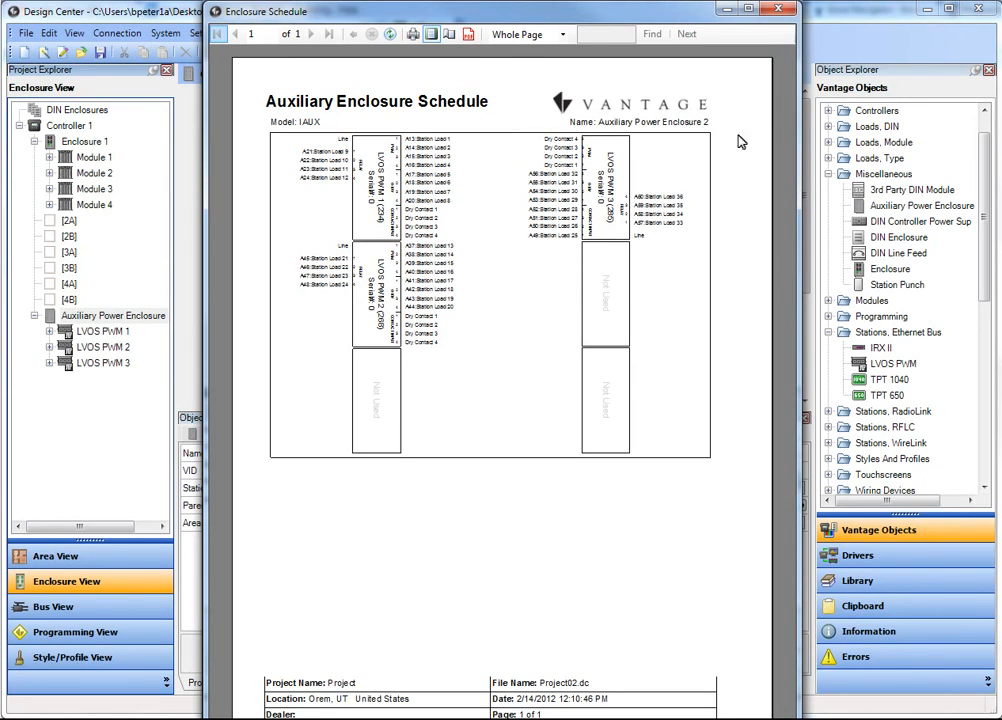
pyautogui.click(775, 12)
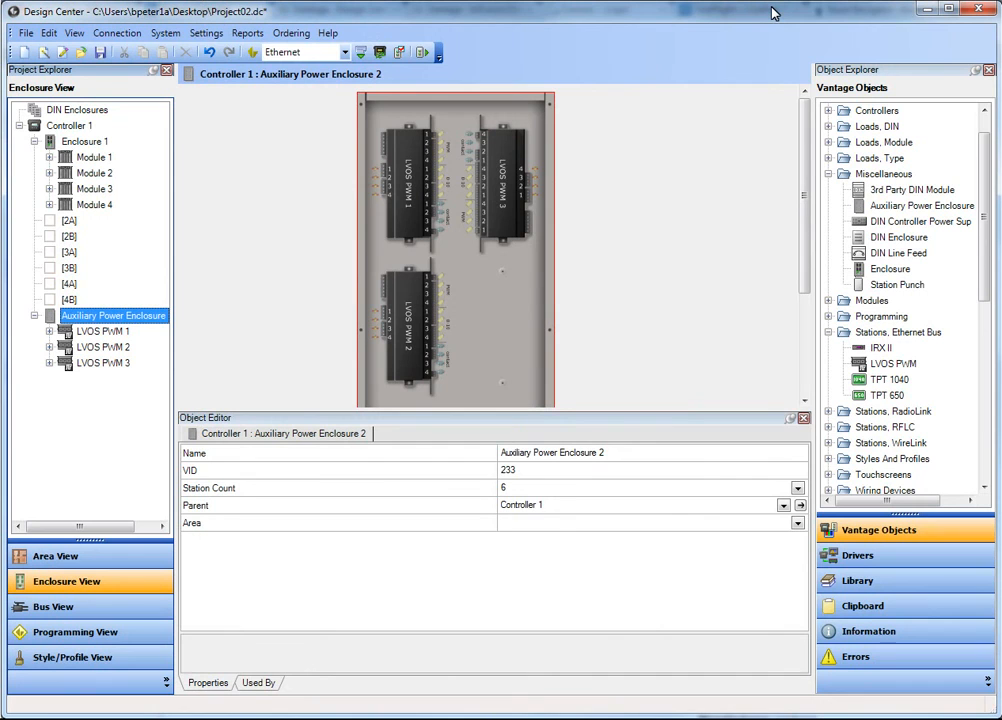